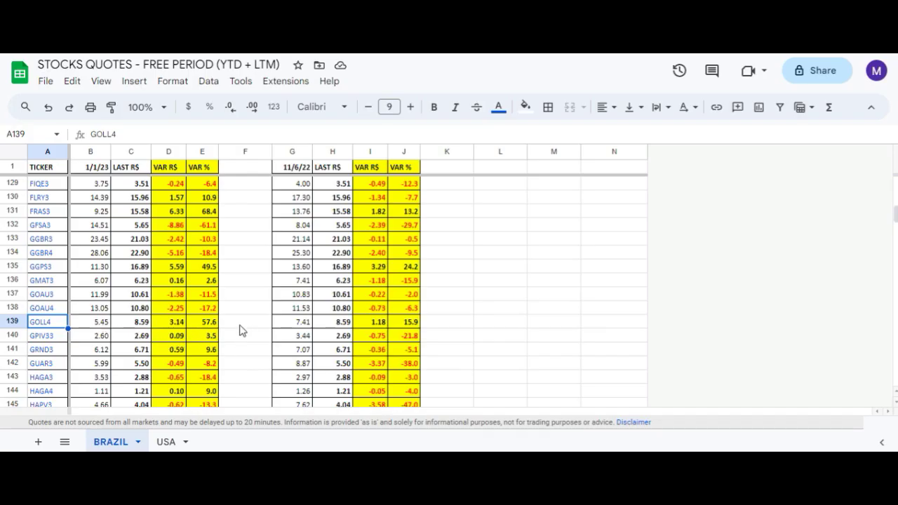
- Examine the GOLL4 row's start and last prices and its R$ and percent variations for the 1/1/23 and 11/6/22 periods
click(105, 324)
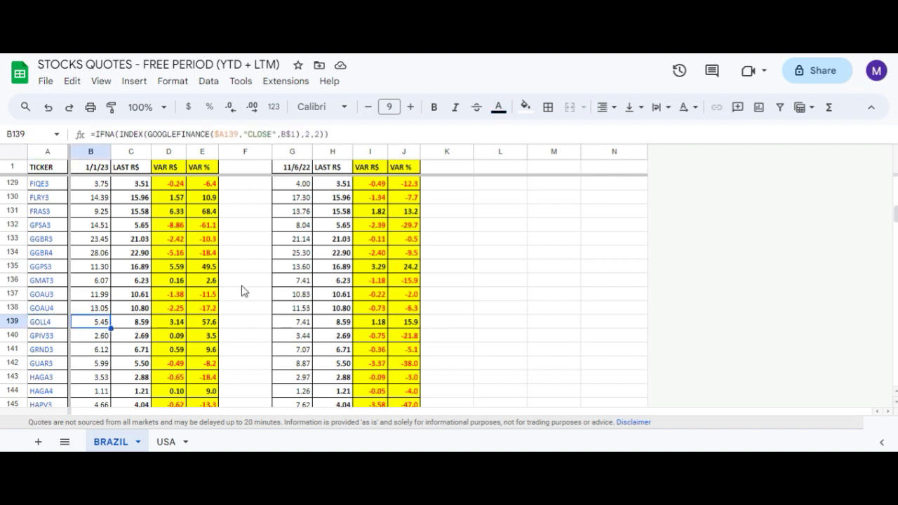
key(Right)
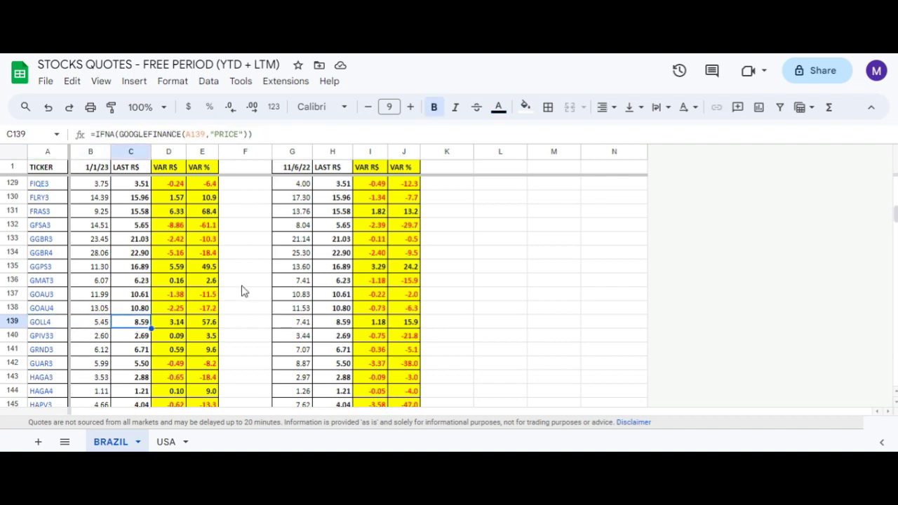
key(Right)
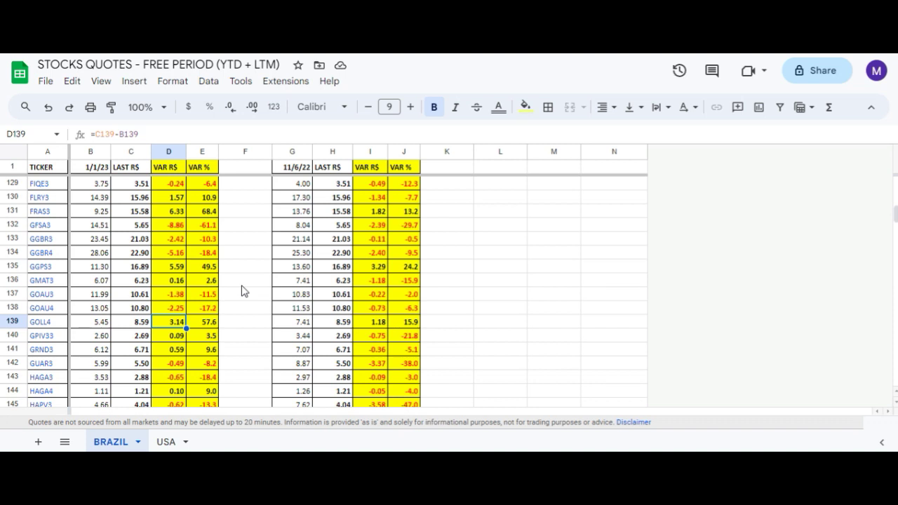
key(Right)
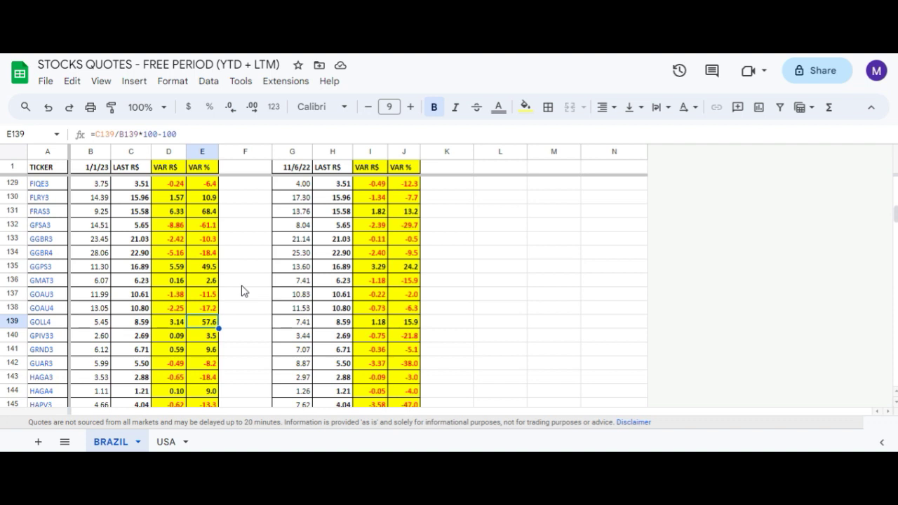
key(Right)
key(Right)
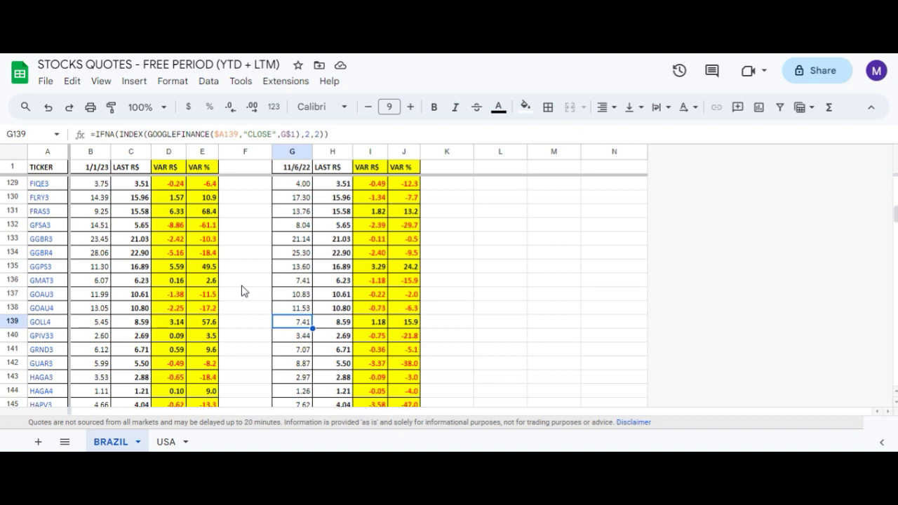
key(Right)
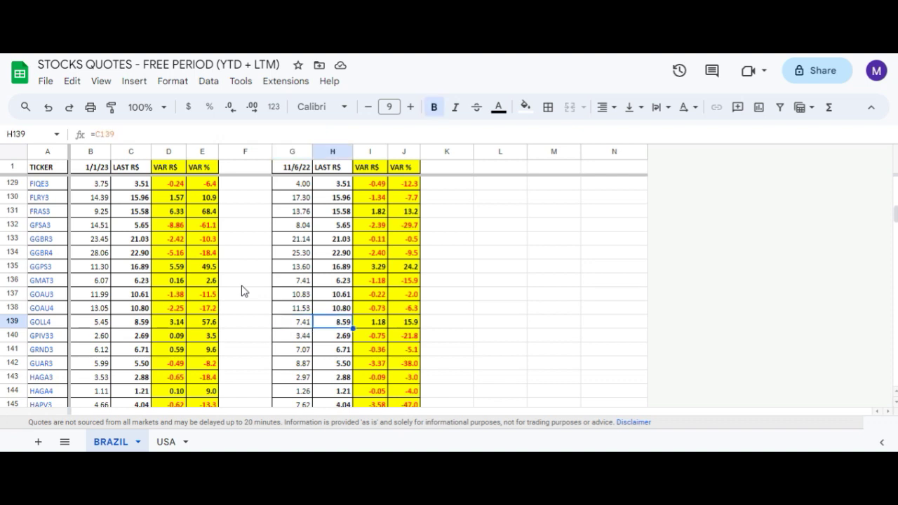
key(Right)
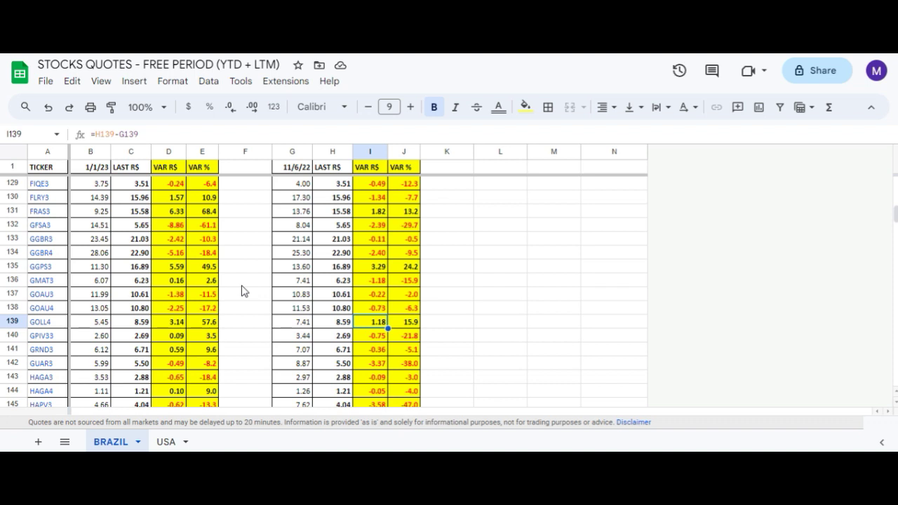
key(Right)
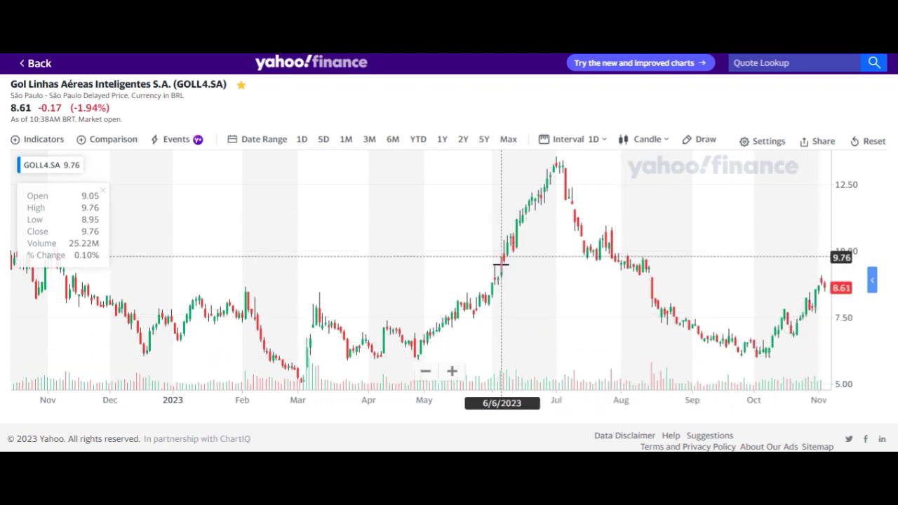
- Extend the GOLL4.SA daily candle chart on Yahoo Finance back to late 2018
scroll(500, 264, down, 5)
scroll(500, 265, down, 3)
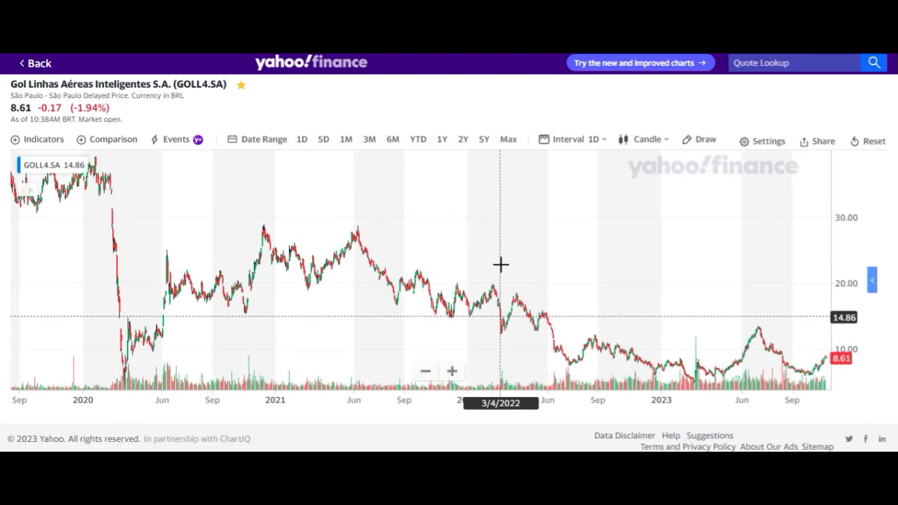
scroll(500, 264, down, 2)
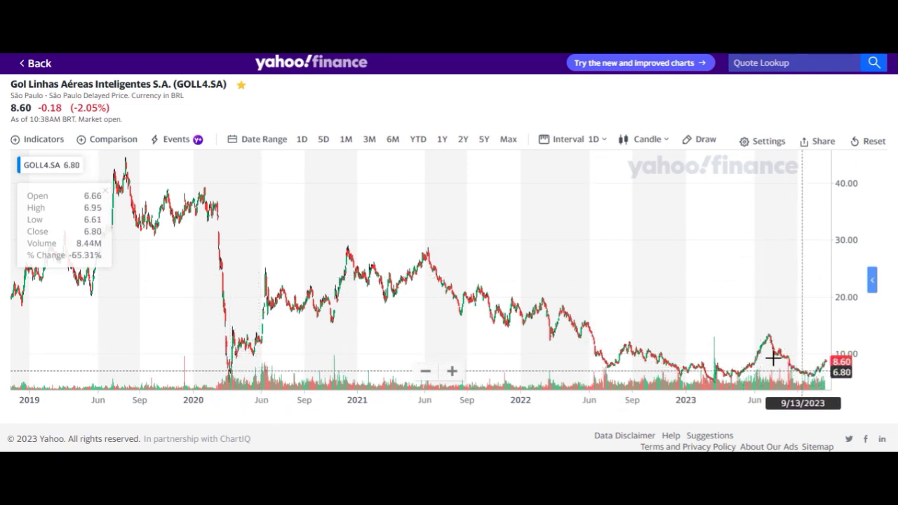
- Set the GOLL4.SA chart interval to 1 month and extend the chart to cover the stock's full price history
click(572, 141)
click(571, 377)
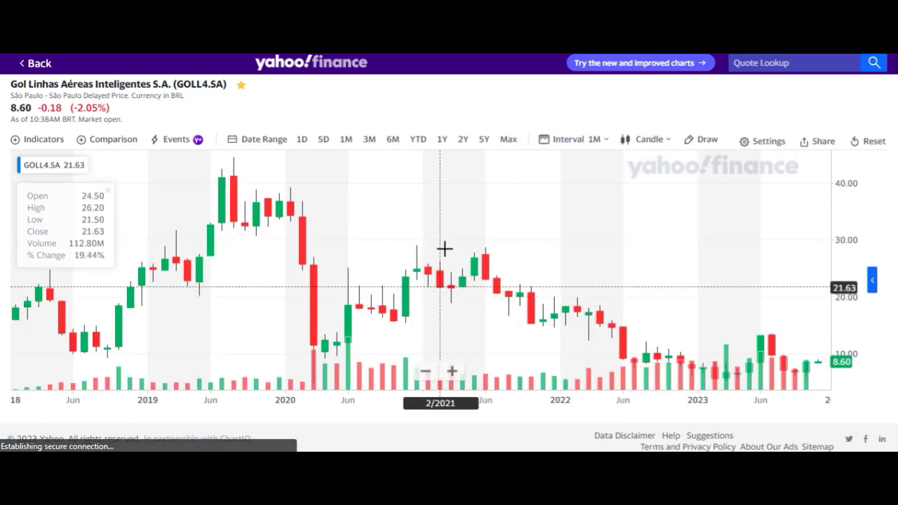
scroll(443, 249, down, 3)
scroll(444, 249, down, 4)
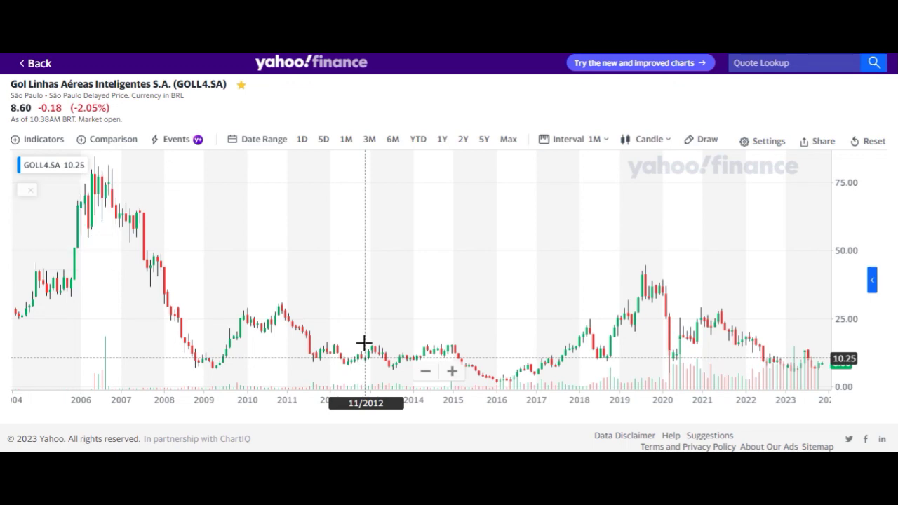
scroll(334, 313, down, 5)
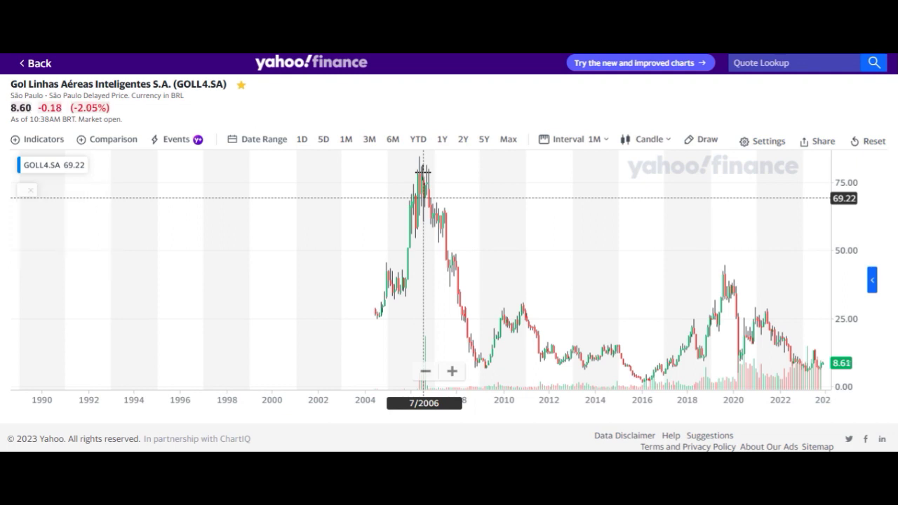
- Show dividend events on the GOLL4.SA chart and inspect the details of the May 2011 dividend
click(184, 140)
click(171, 187)
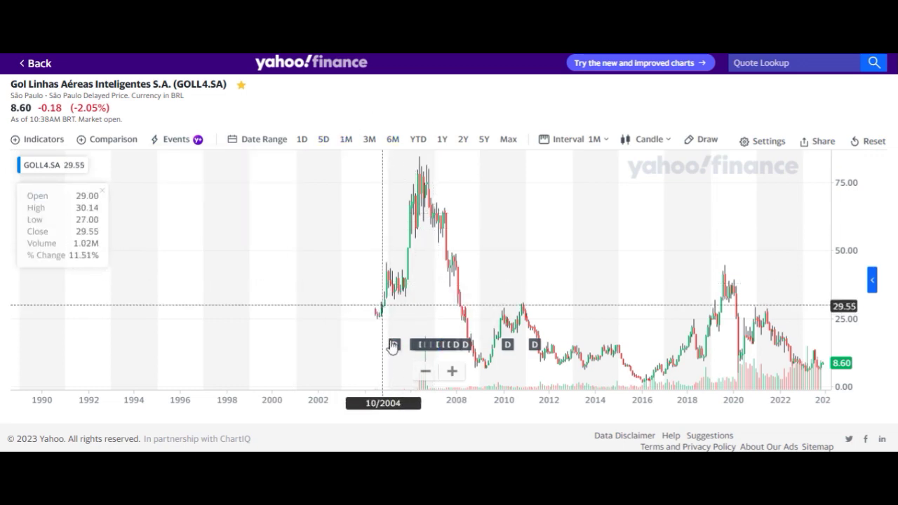
mouse_move(536, 345)
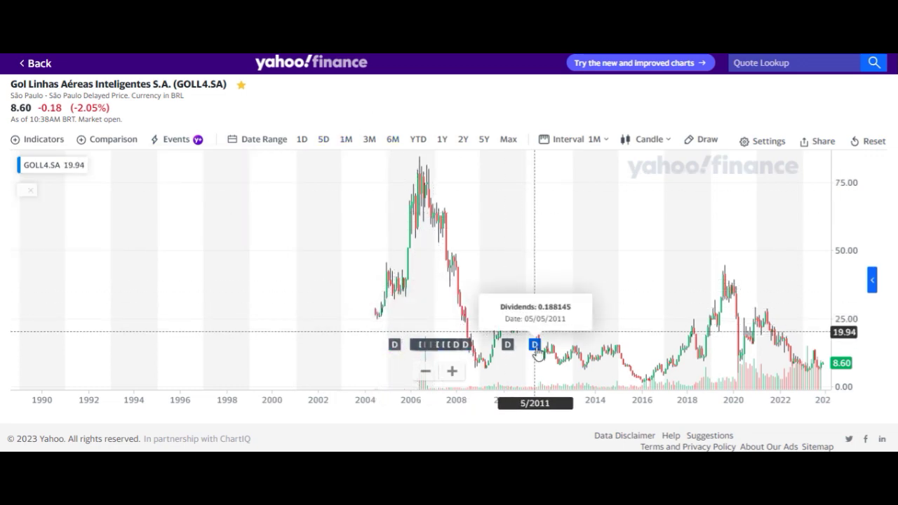
scroll(537, 352, up, 5)
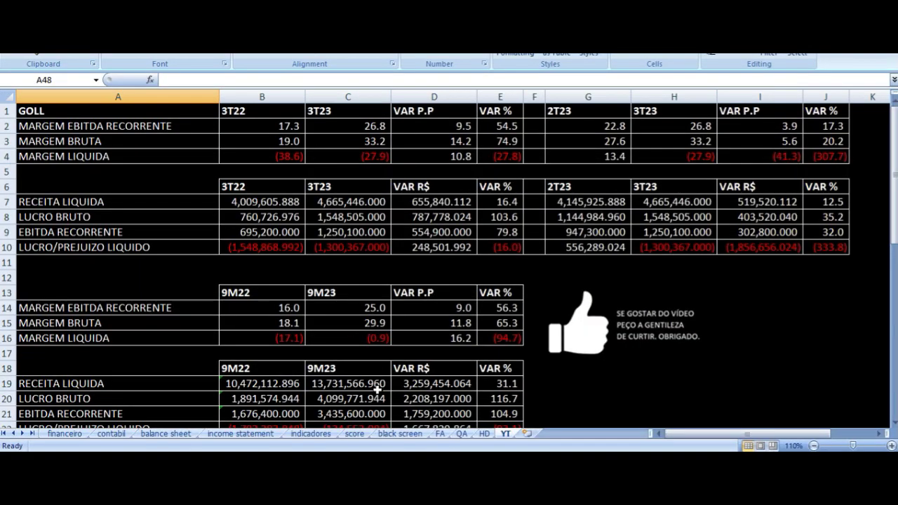
- In the GOLL Excel workbook, open the HD sheet and review net revenue and net profit/loss for 2013 to 2015
click(484, 434)
click(337, 188)
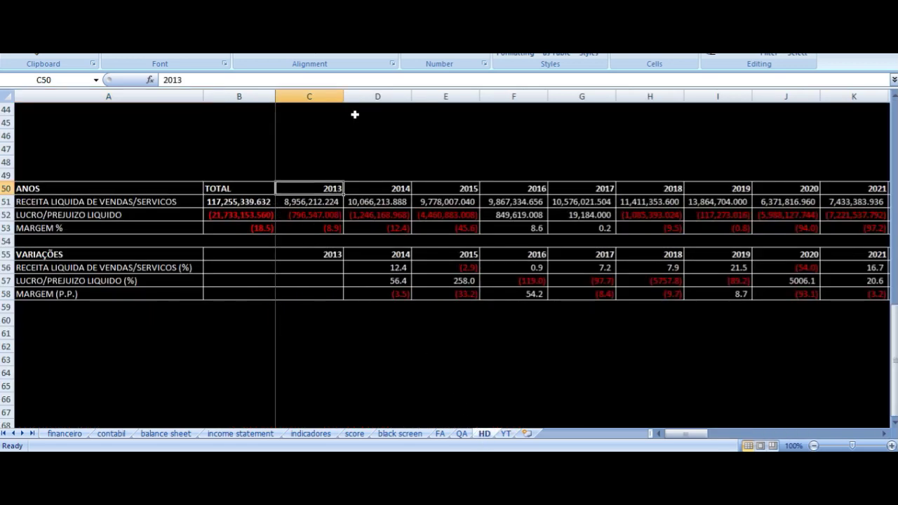
key(Down)
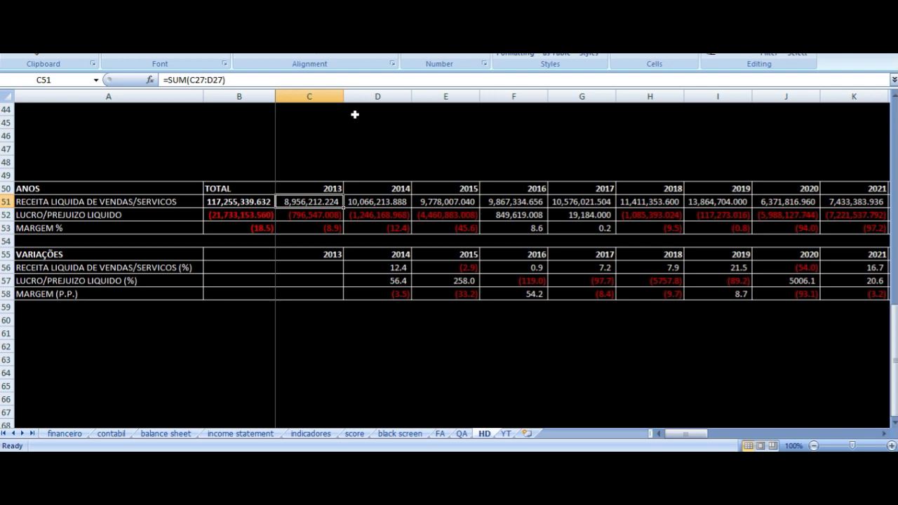
key(Right)
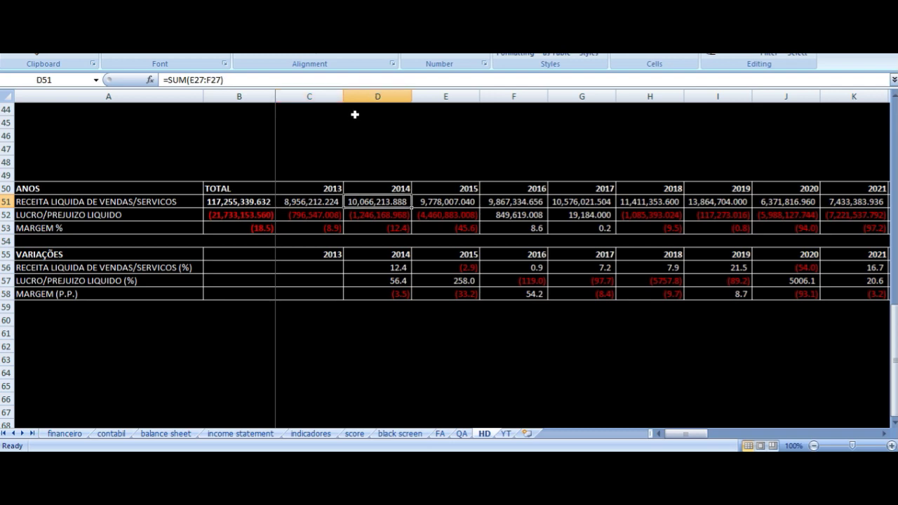
key(Down)
key(Left)
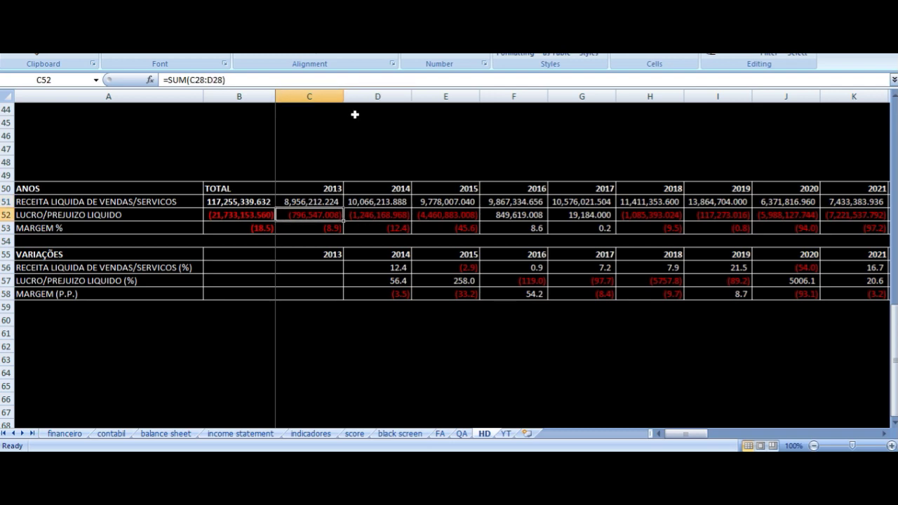
key(Right)
key(Right)
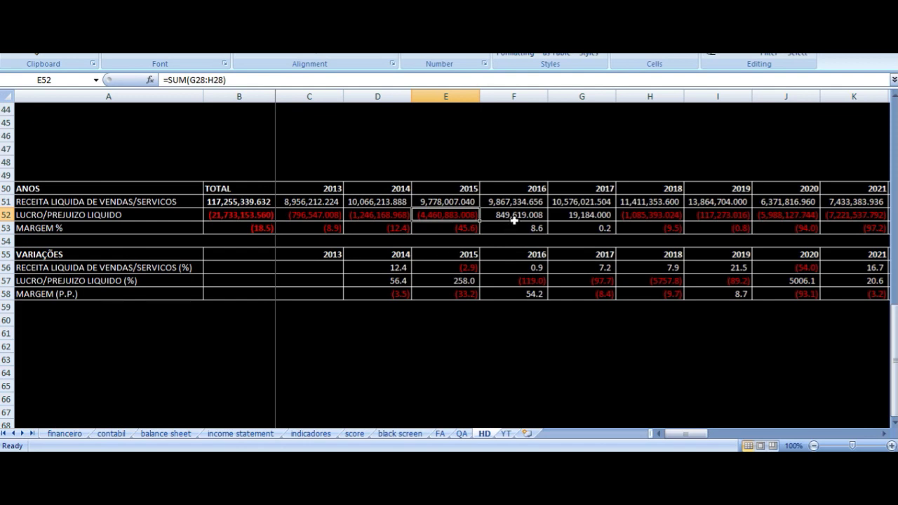
- Examine the 2016 net revenue and net profit/loss, comparing the revenue with 2014 and 2015
click(518, 188)
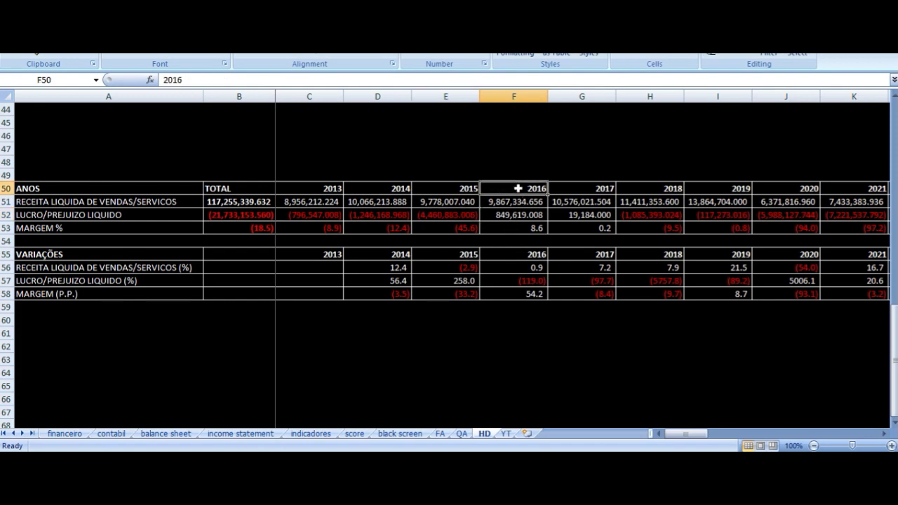
key(Down)
key(Down)
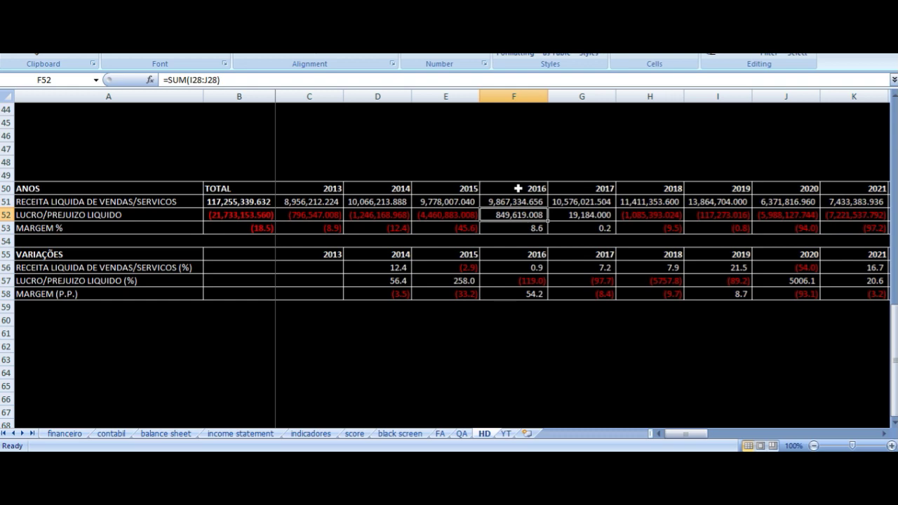
key(Up)
key(Down)
key(Up)
key(Left)
key(Left)
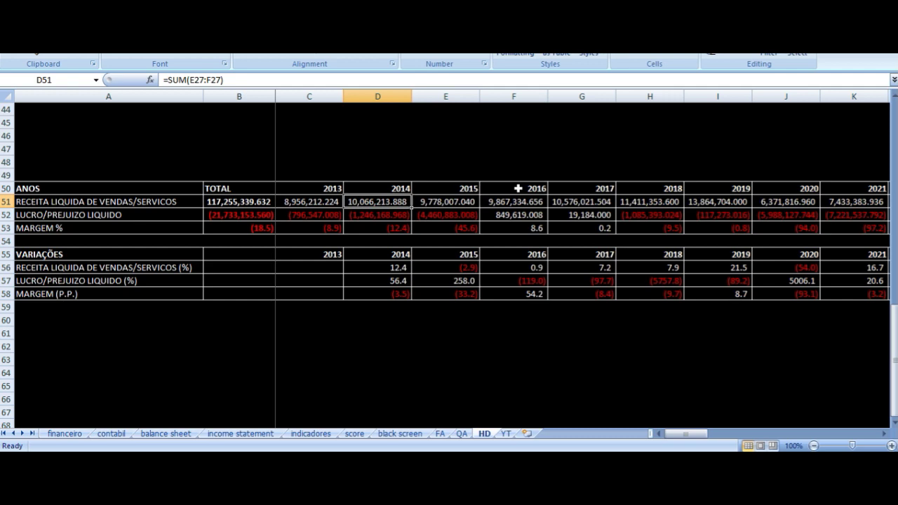
key(Right)
key(Right)
key(Left)
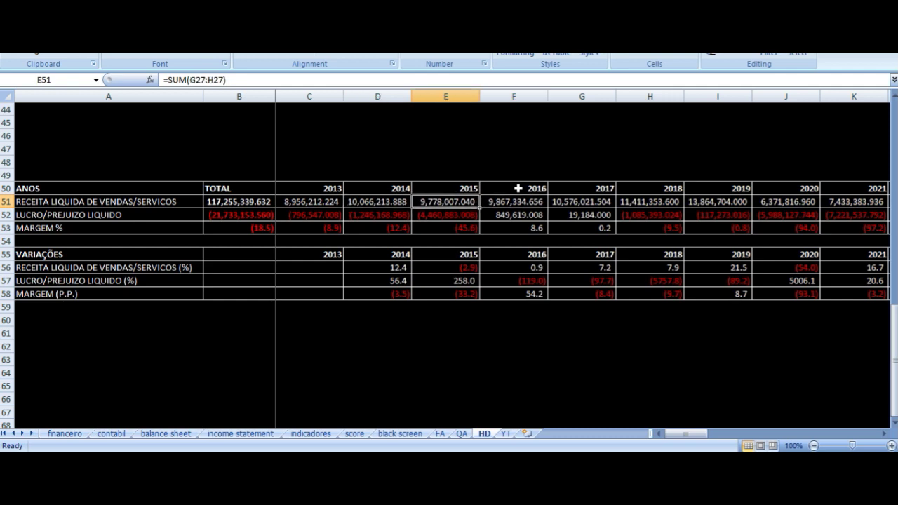
key(Right)
key(Down)
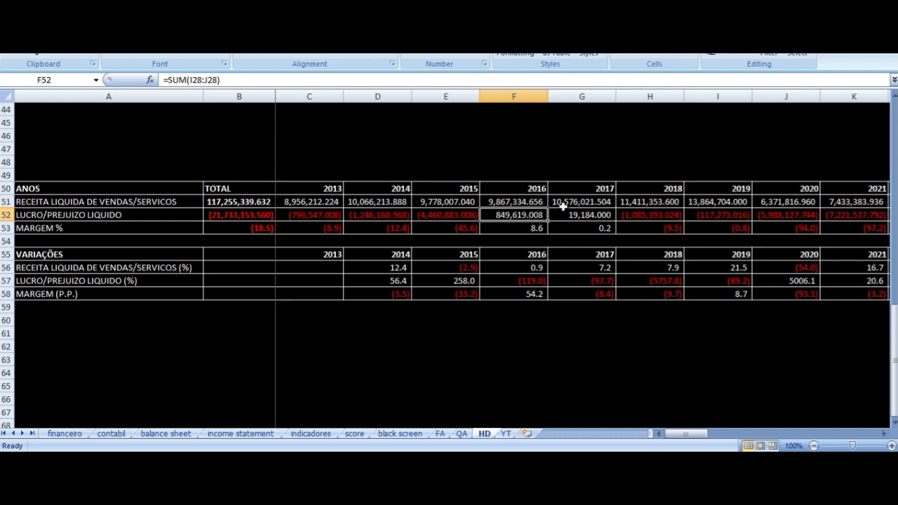
- Review the 2017 net profit/loss and net revenue in the annual table
key(Right)
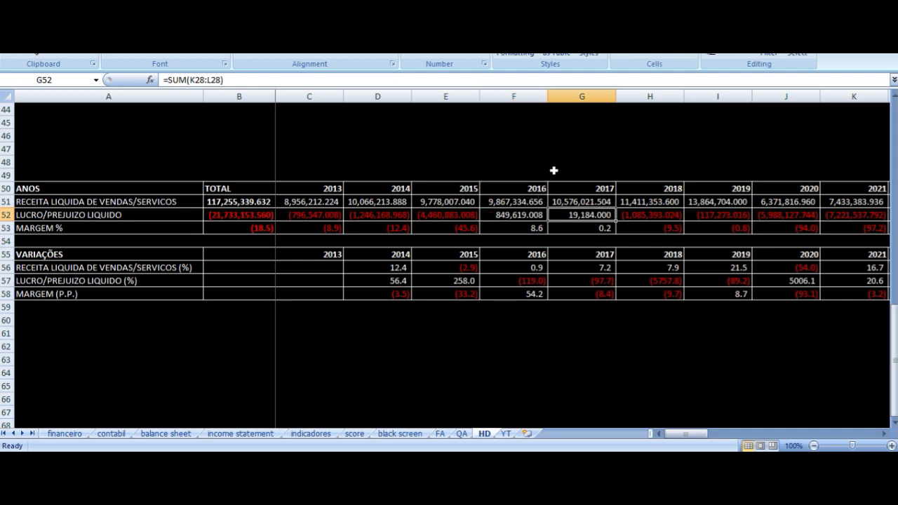
key(alt+Tab)
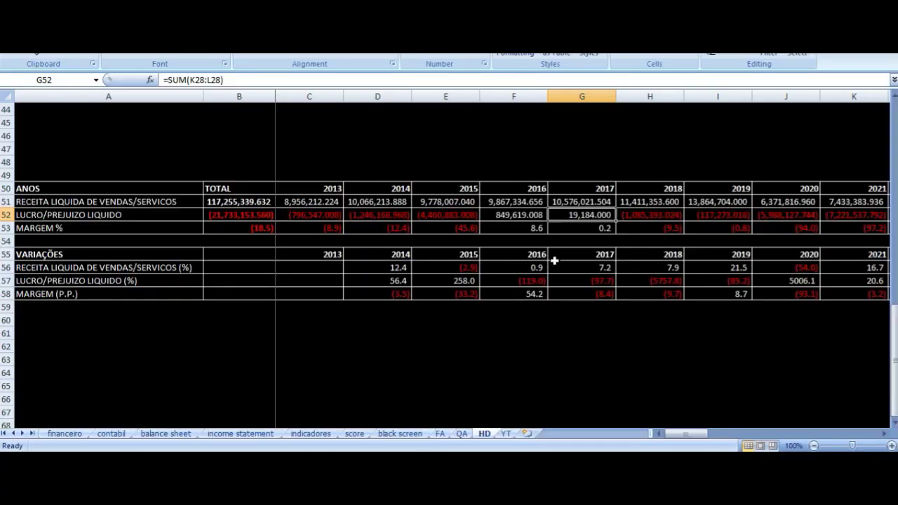
key(Up)
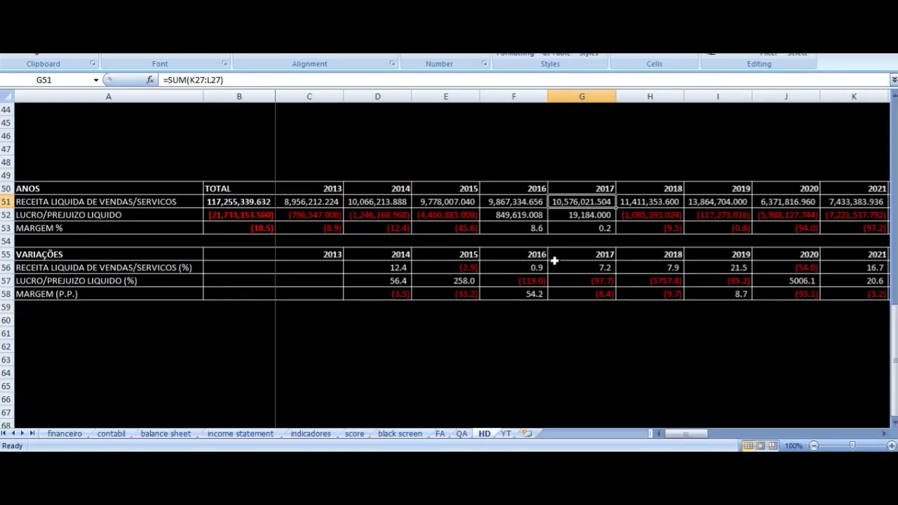
key(Down)
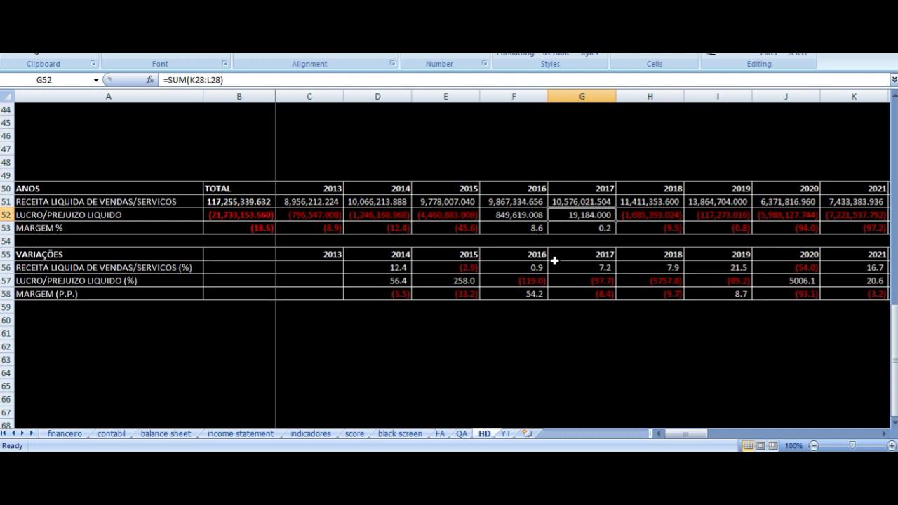
- Review the 2018 net revenue and compare the net profit/loss for 2018 through 2020
key(Right)
key(Up)
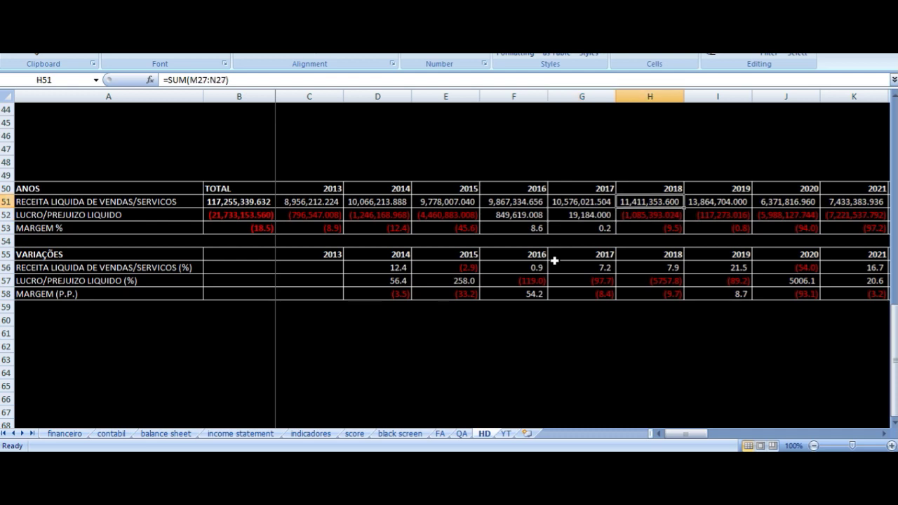
key(Down)
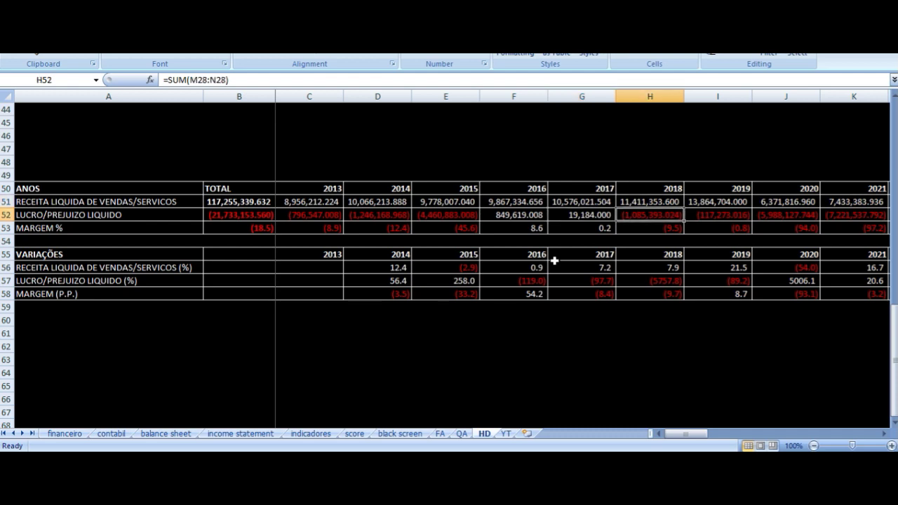
key(Right)
key(Right)
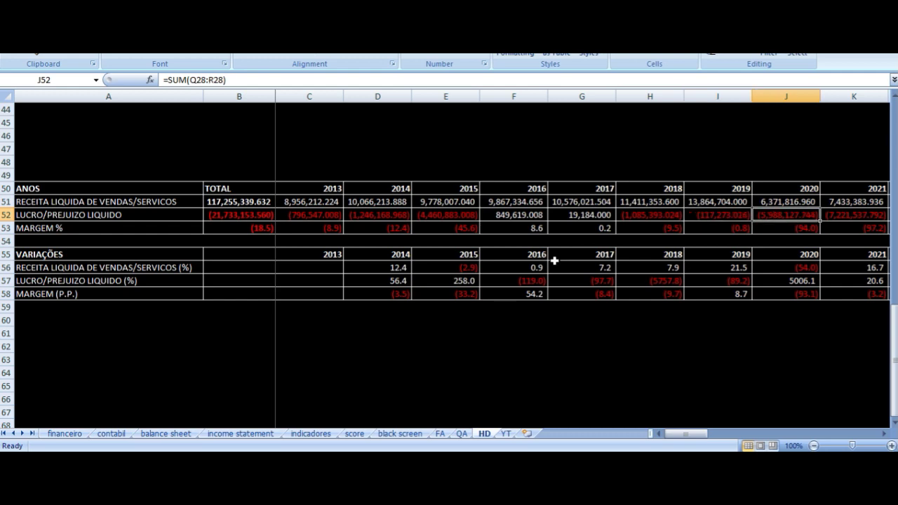
key(Left)
key(Left)
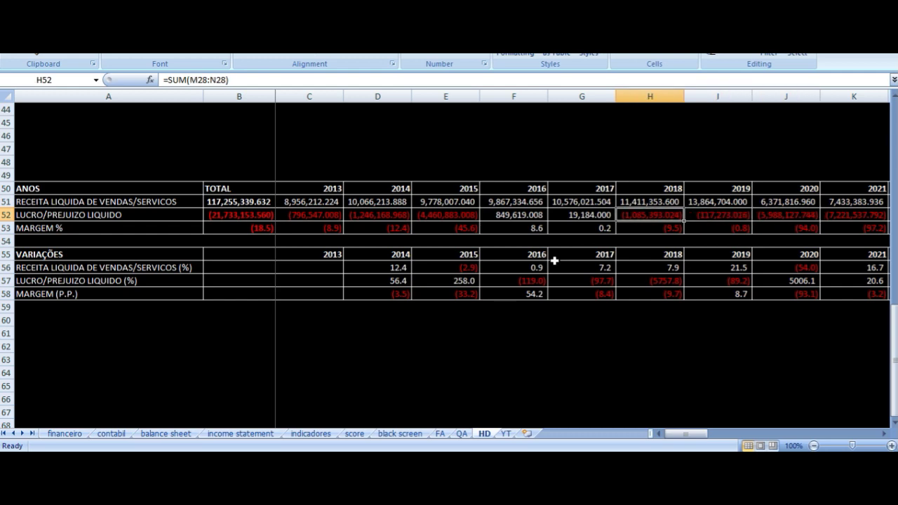
- Review the 2019 net revenue, net profit/loss and margin, comparing revenue and profit/loss with 2018
key(alt+Tab)
click(699, 199)
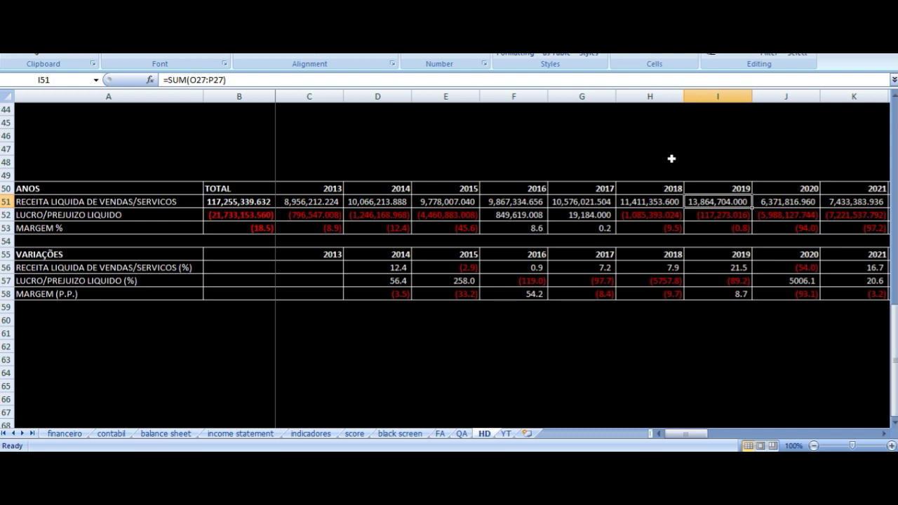
key(Left)
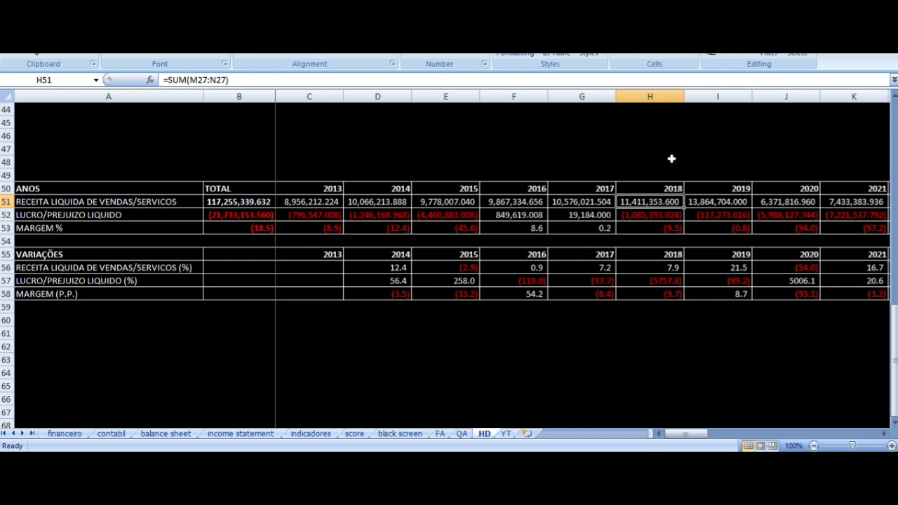
key(Right)
key(Down)
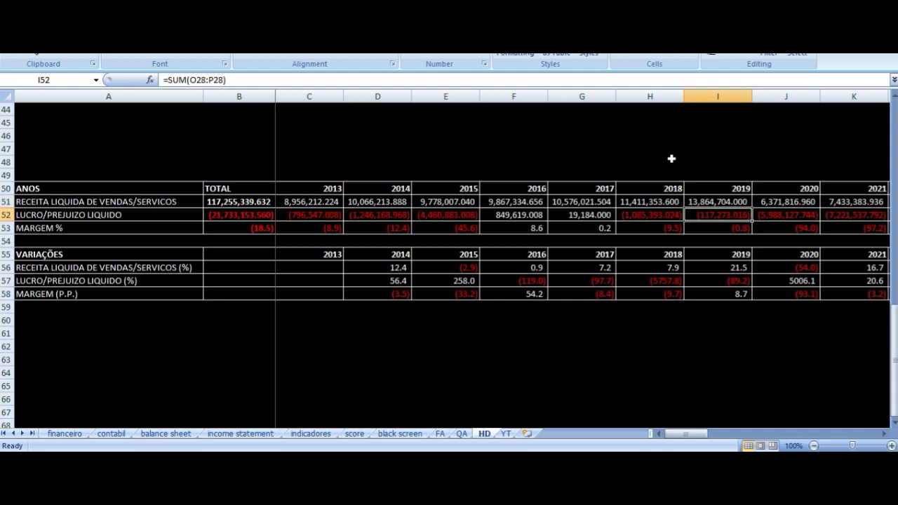
key(Left)
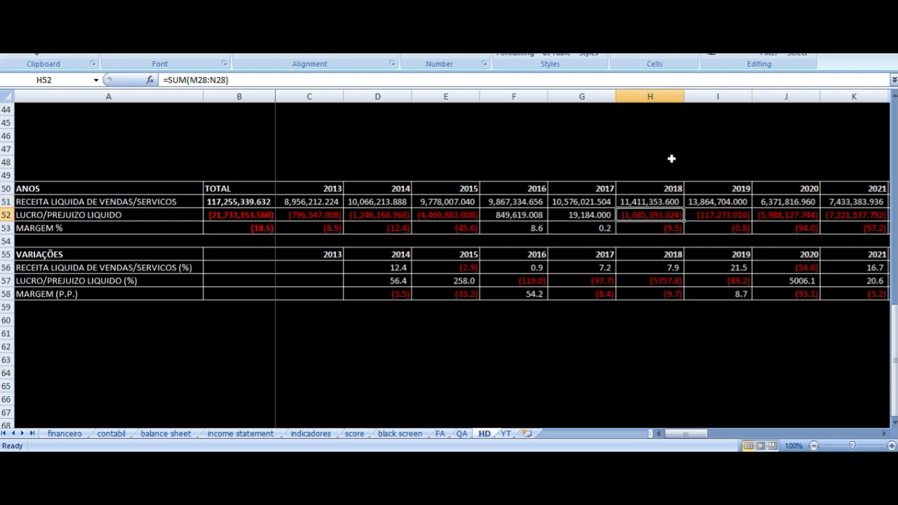
key(Right)
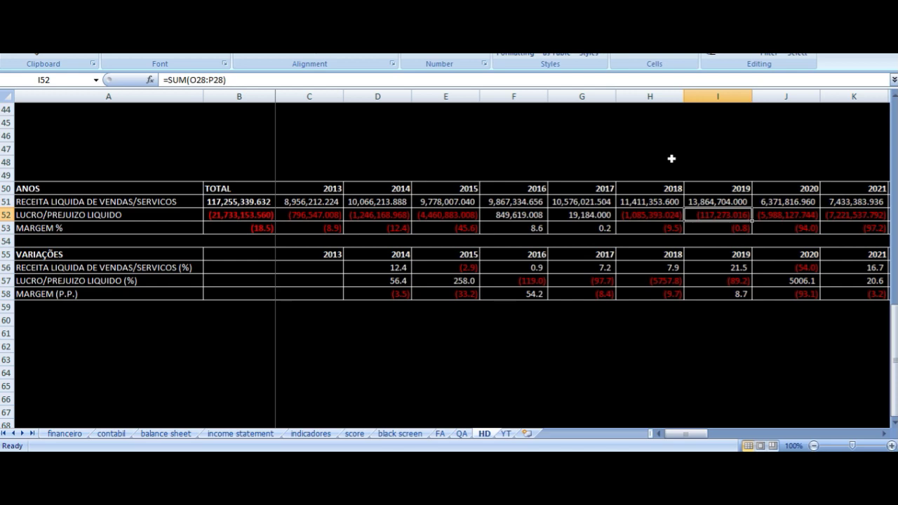
key(Up)
key(Down)
key(Down)
key(Up)
key(Up)
- Examine the 2020 net revenue in the annual table and compare it with 2019
key(Right)
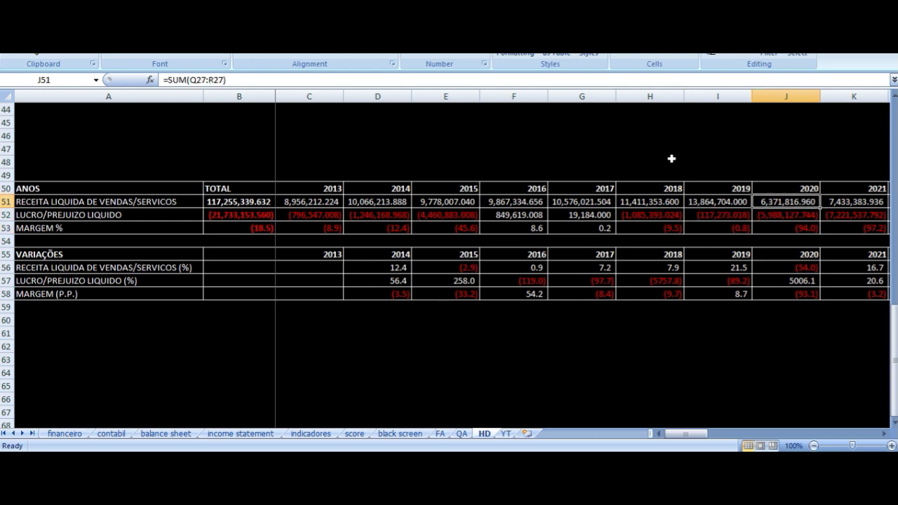
key(Up)
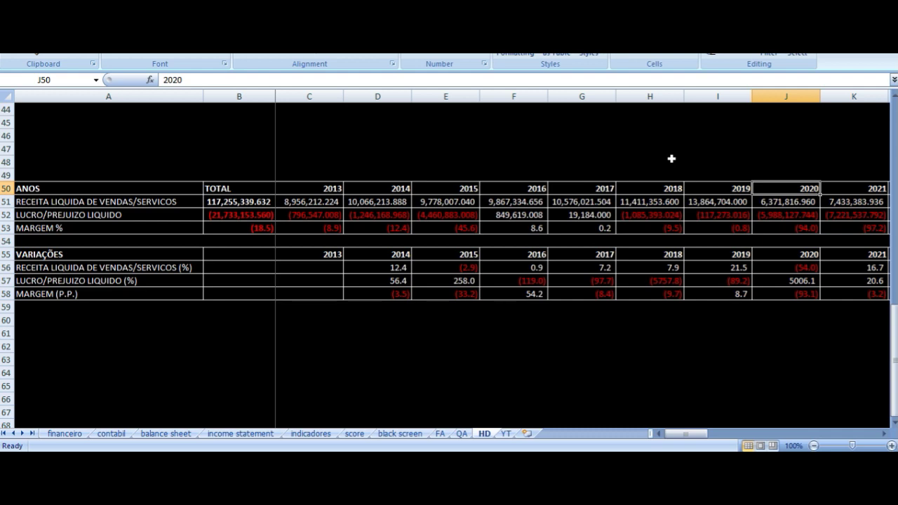
key(Down)
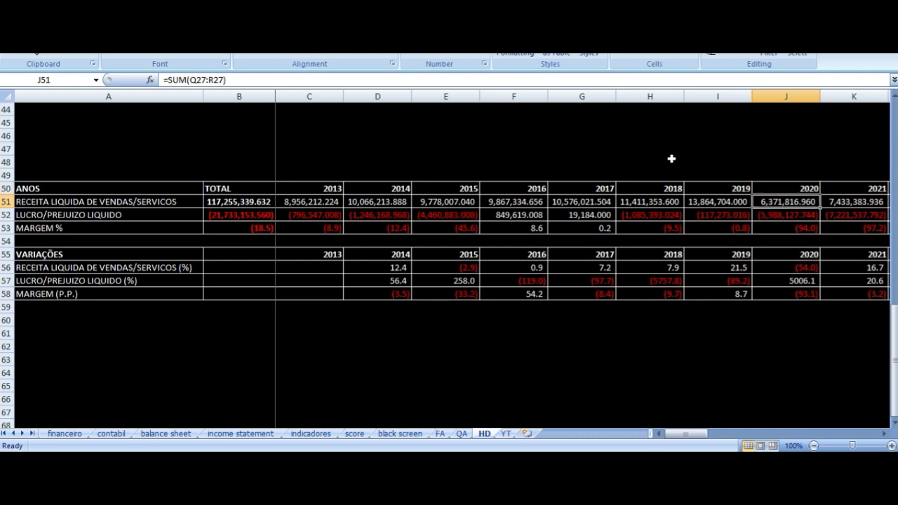
key(Left)
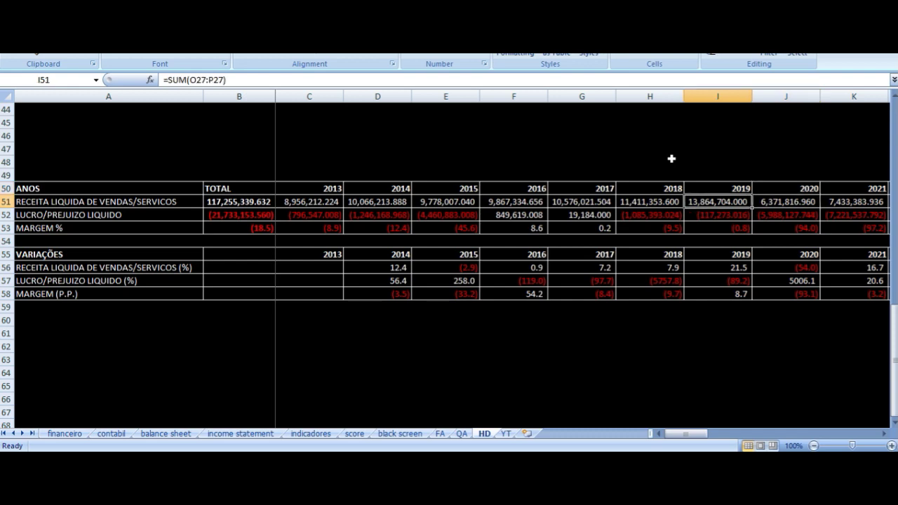
key(Right)
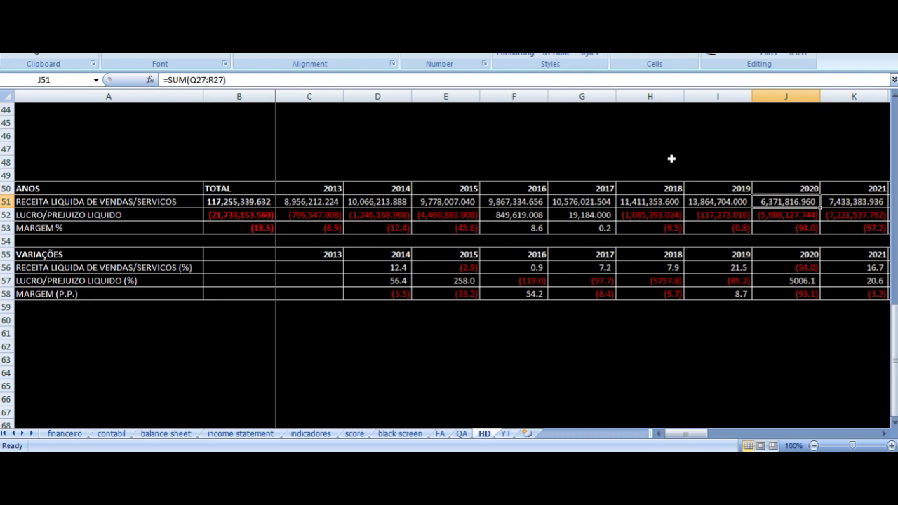
- Examine the 2020 net profit/loss and margin, comparing the profit/loss with 2019
key(Down)
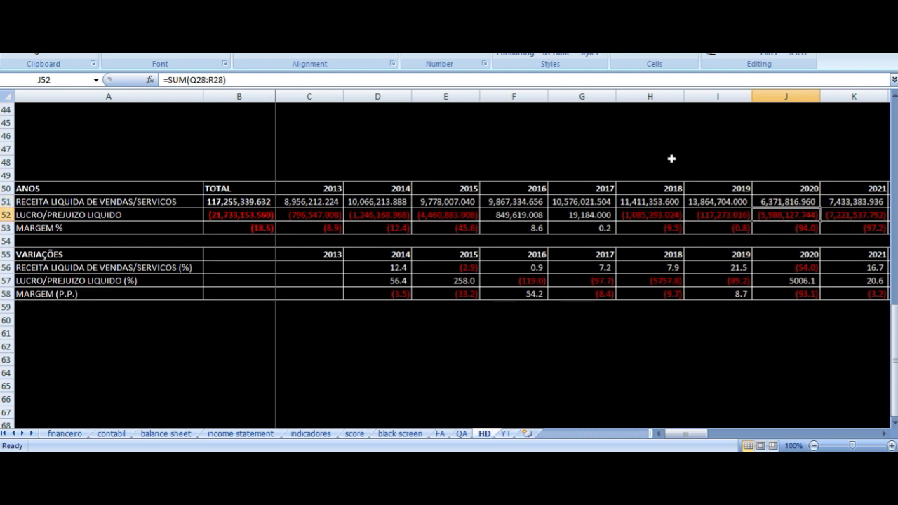
key(Down)
key(Up)
key(Left)
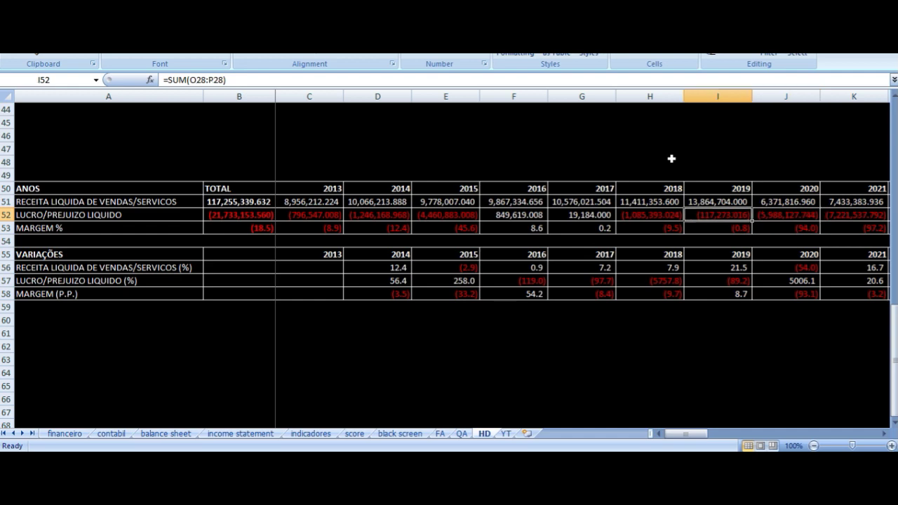
key(Right)
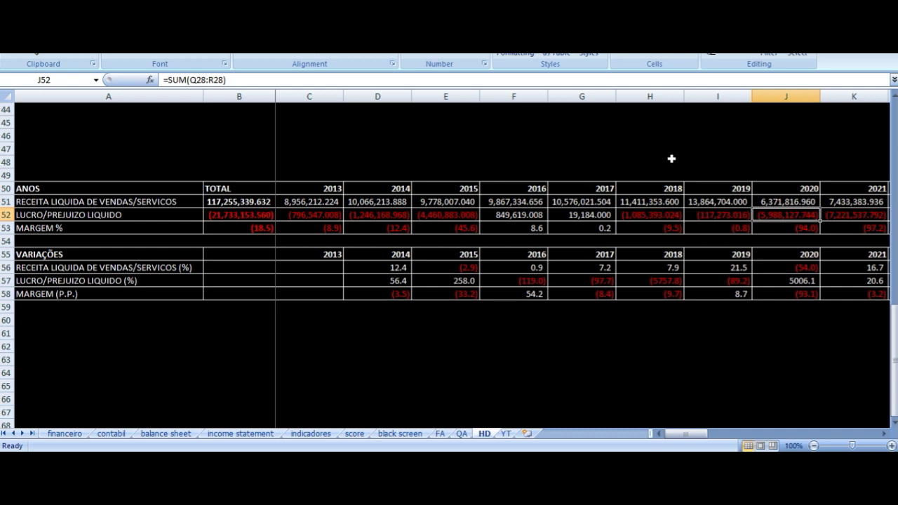
- Review the 2021 net revenue and net profit/loss in the annual table
key(Right)
key(Up)
key(Down)
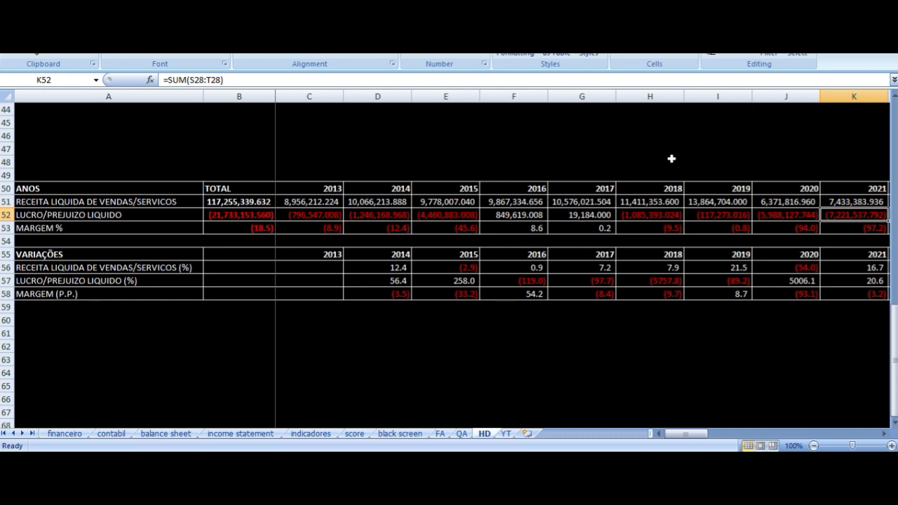
key(Up)
key(Up)
key(Right)
key(Left)
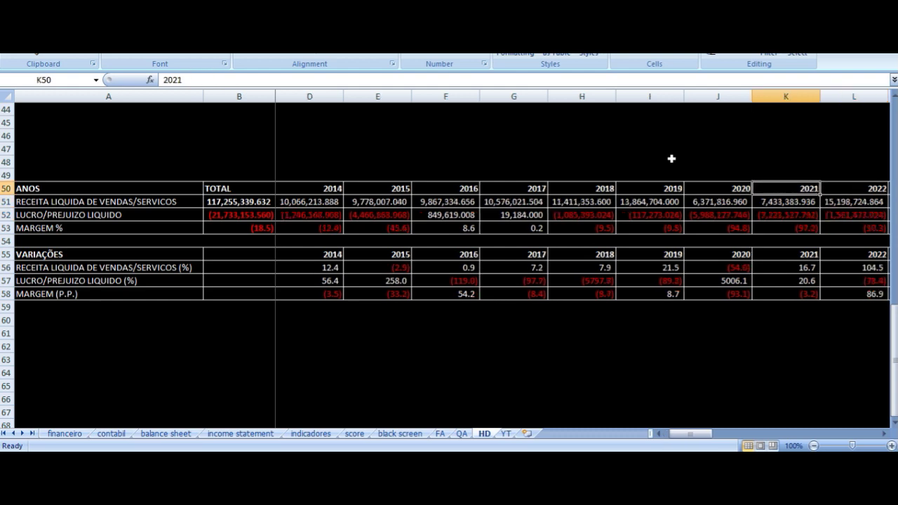
key(Down)
key(Down)
key(Up)
- Review the 2022 net revenue, net profit/loss and margin, comparing the revenue with 2021 and 2023
key(Right)
key(Down)
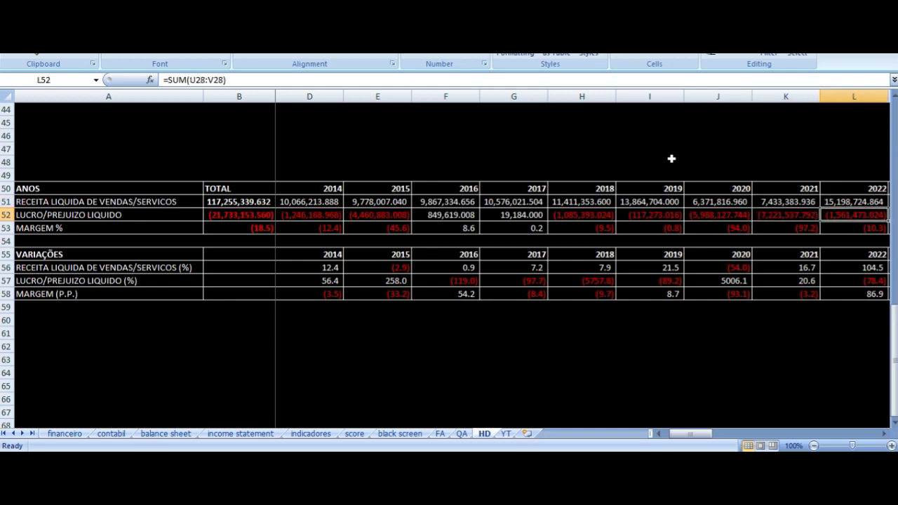
key(Left)
key(Right)
click(789, 203)
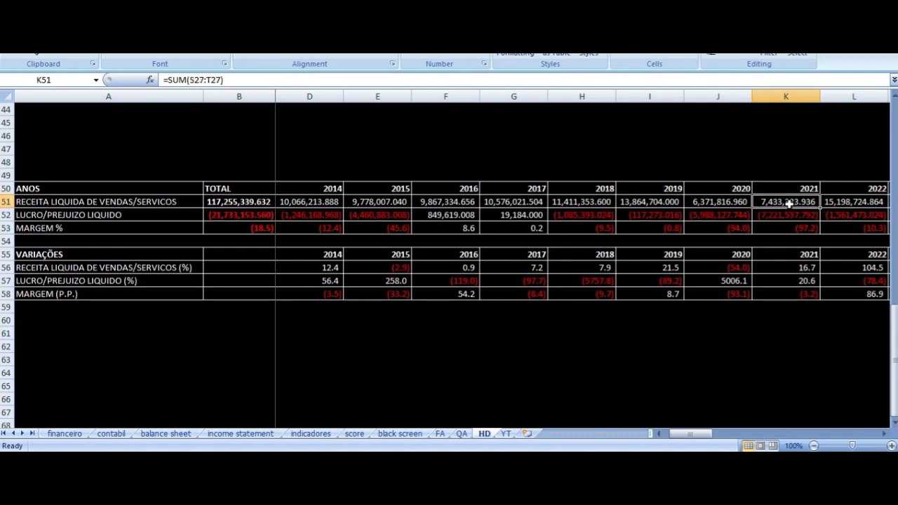
key(Right)
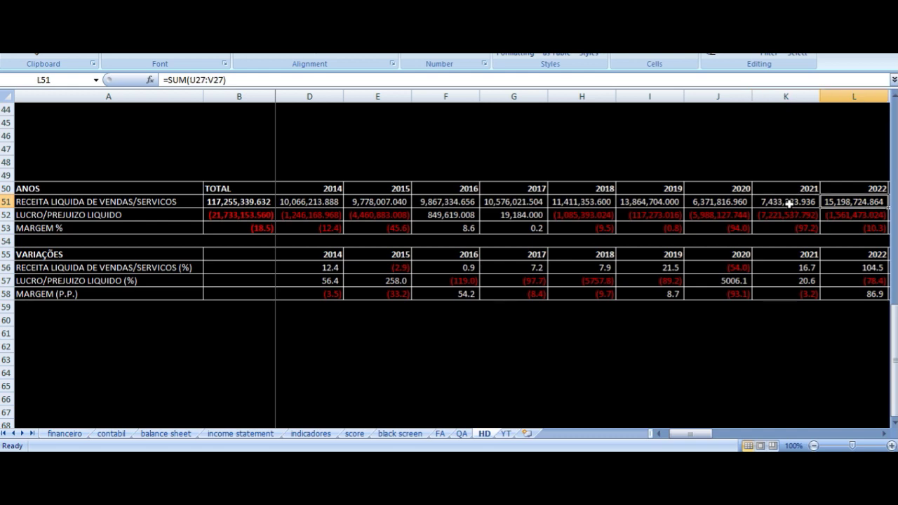
key(Right)
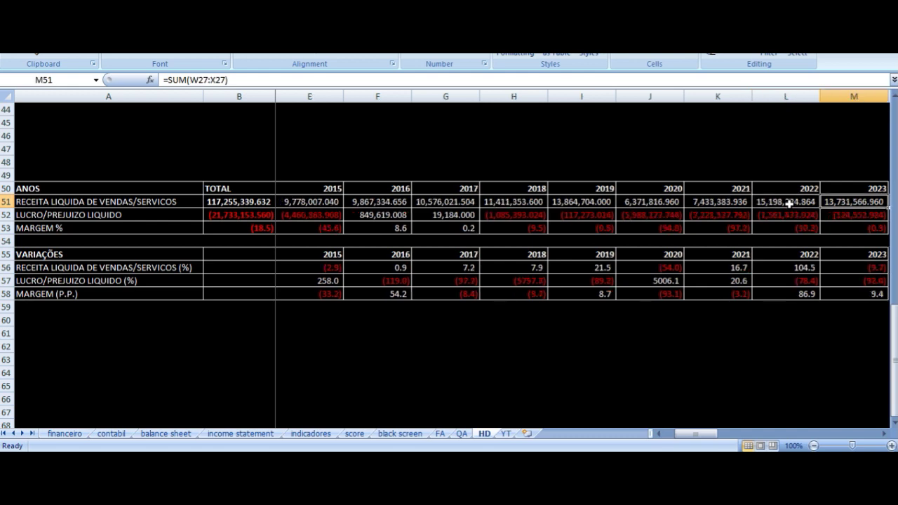
key(Left)
key(Down)
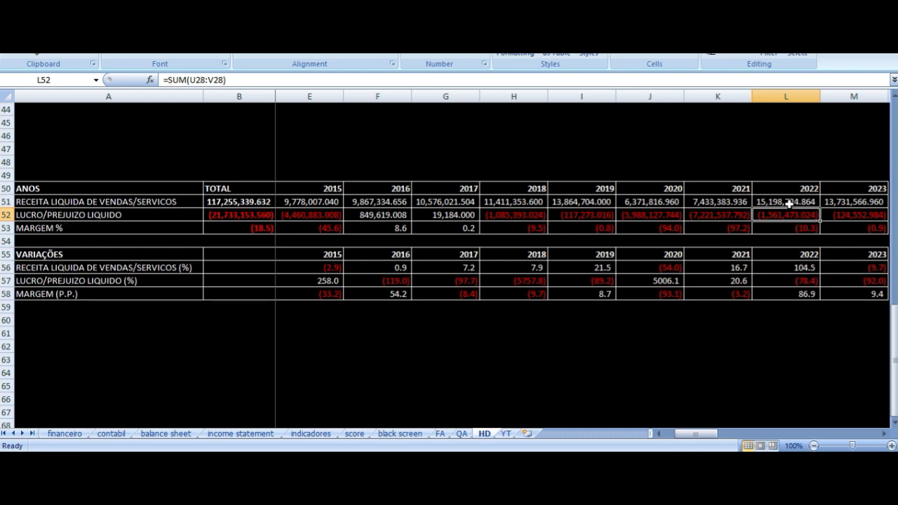
key(Down)
key(Up)
- Review the 2023 net profit/loss and look back over the yearly profit/loss figures from 2017 to 2023
key(Right)
key(Left)
key(Left)
key(Left)
key(Left)
key(Left)
key(Left)
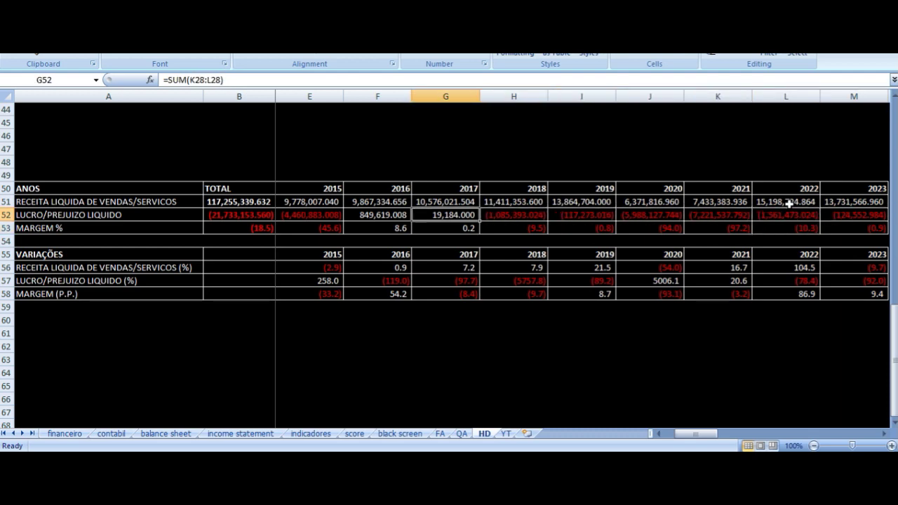
key(Right)
key(Right)
key(Right)
key(Up)
key(Up)
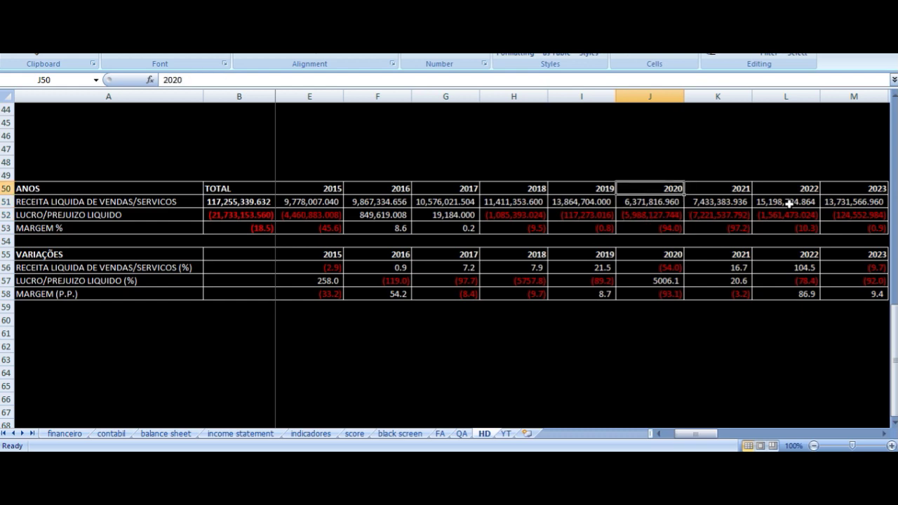
key(Right)
key(Right)
key(Right)
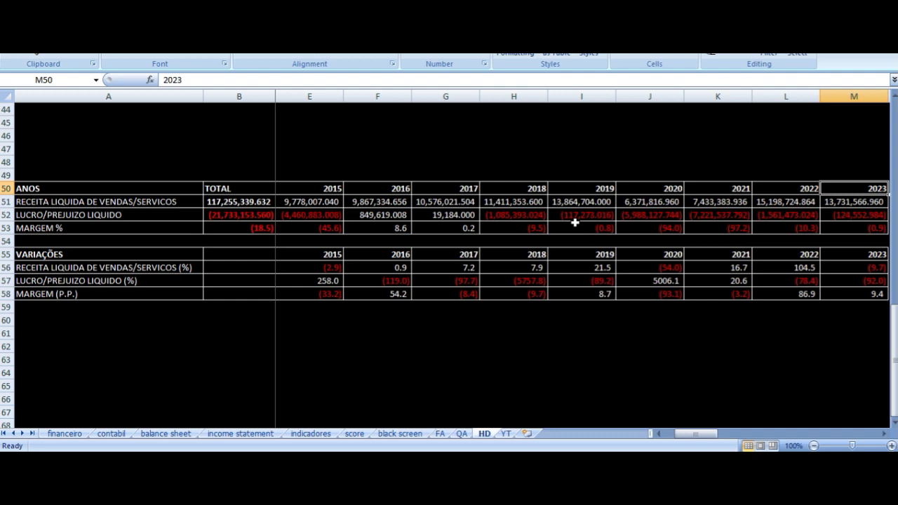
- Open the YT sheet and highlight the 3T22 versus 3T23 and 2T23 versus 3T23 comparison tables
click(507, 434)
click(281, 124)
click(279, 110)
drag(279, 110, 433, 245)
drag(596, 111, 757, 233)
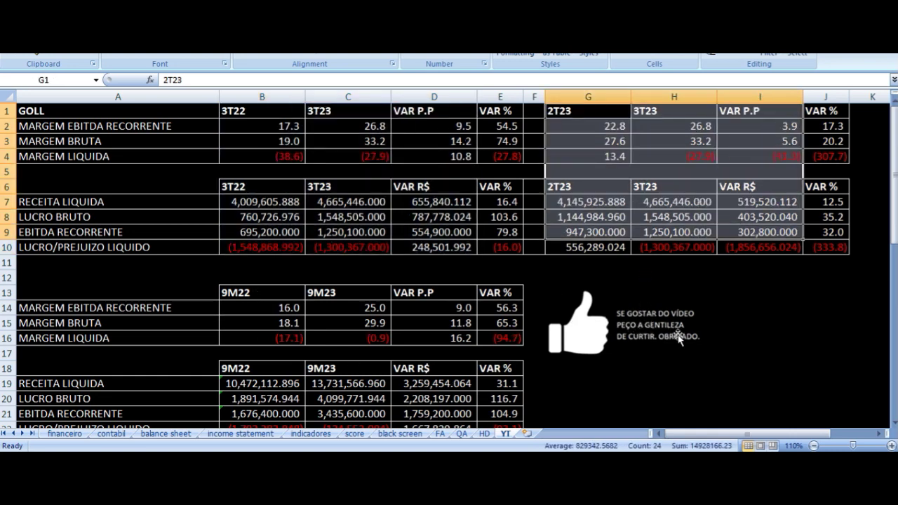
- Compare the recurring EBITDA margin for 3T22 and 3T23, including its percentage-point and percent variations
click(261, 113)
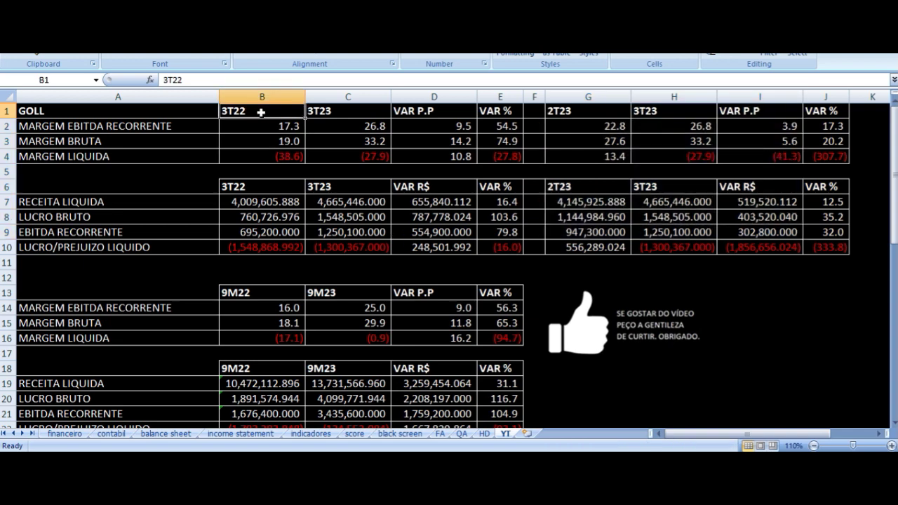
click(261, 125)
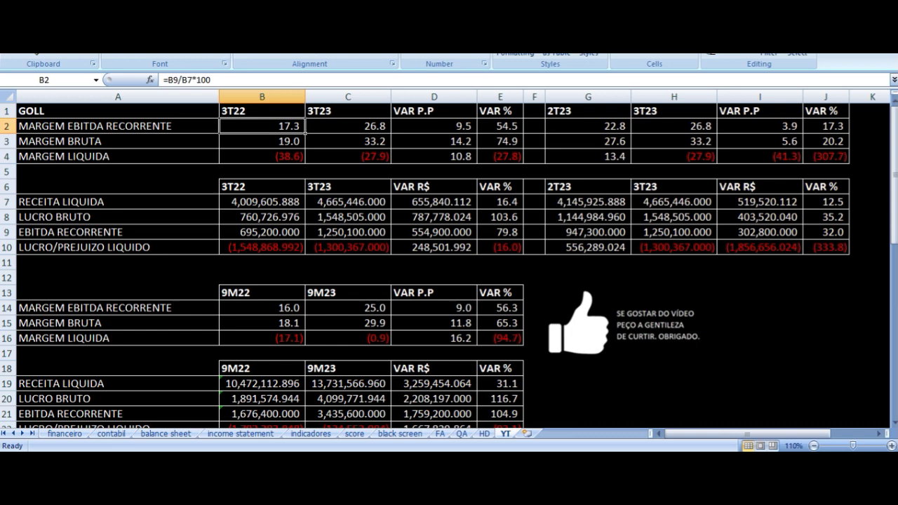
click(118, 125)
click(262, 125)
click(348, 126)
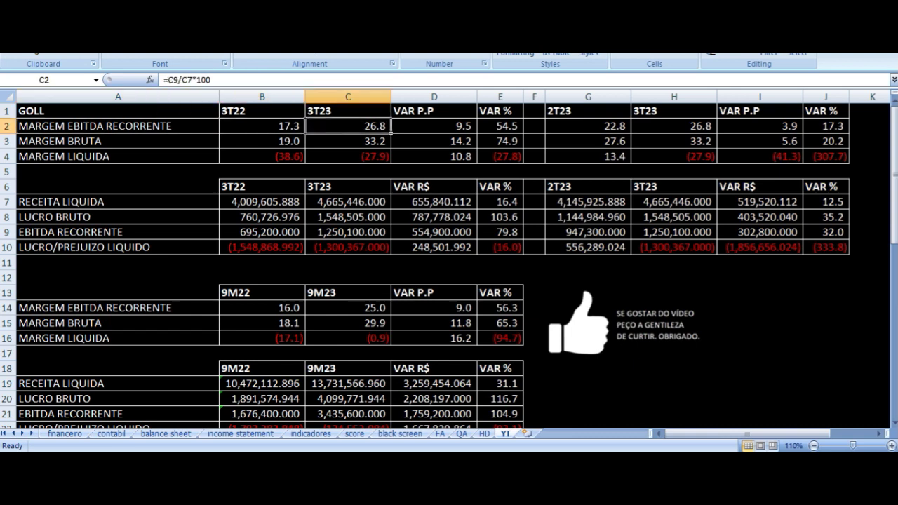
click(433, 125)
click(500, 126)
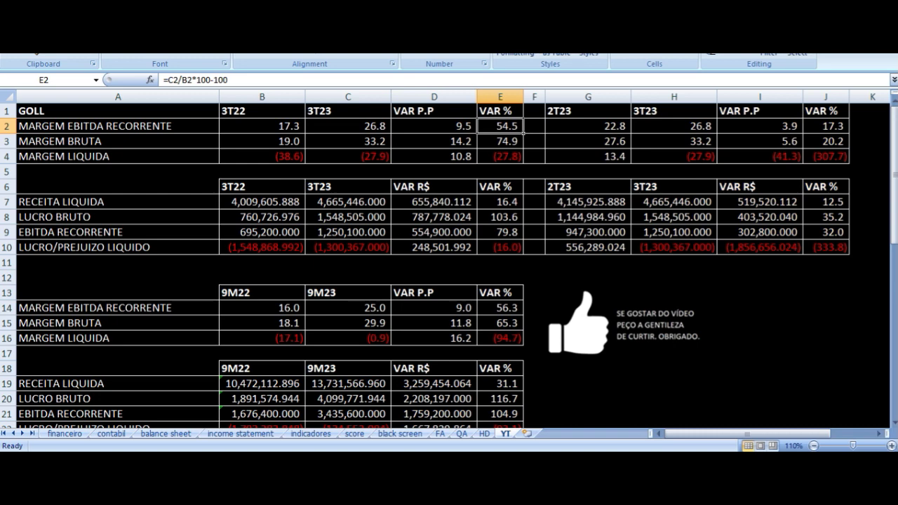
click(434, 126)
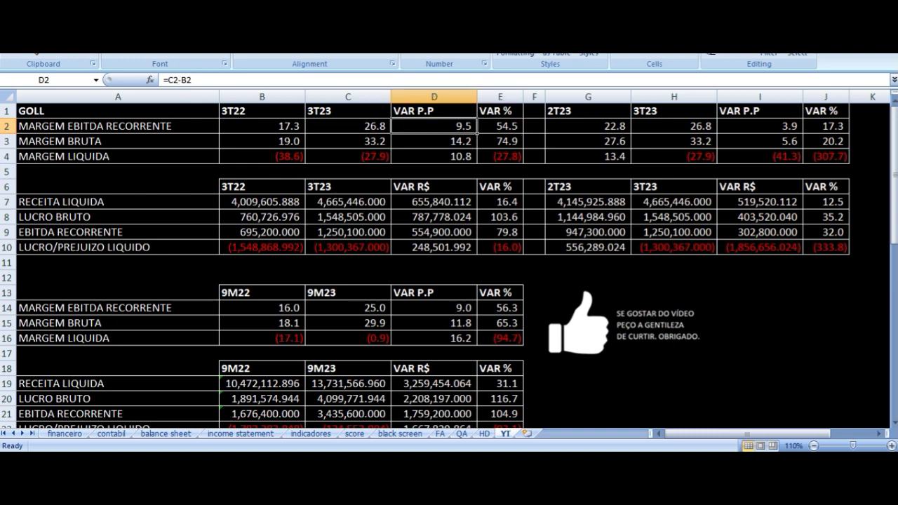
click(499, 126)
- Compare the gross margin for 3T22 and 3T23, including its percentage-point variation
click(348, 141)
click(118, 141)
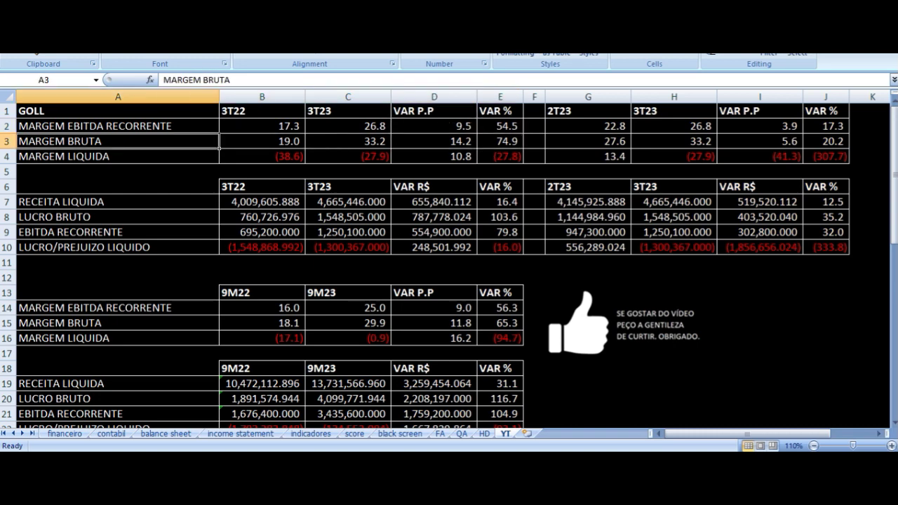
click(262, 141)
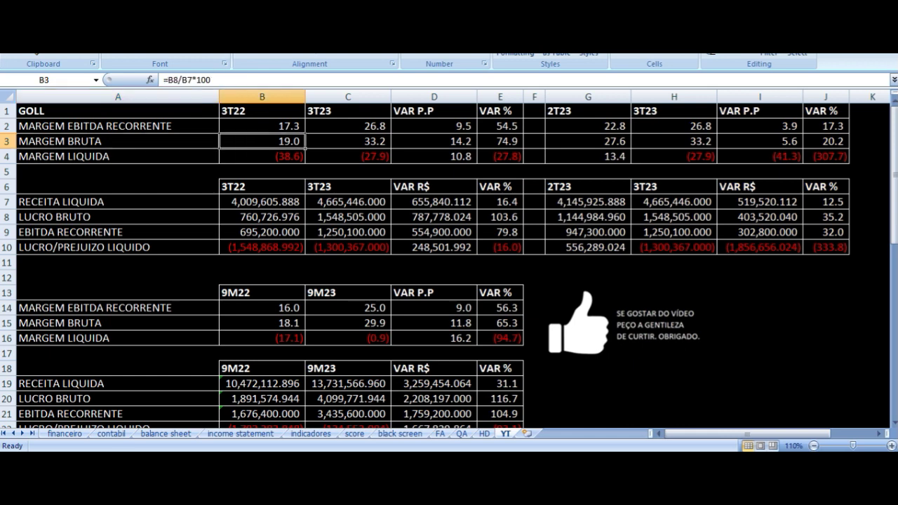
click(348, 141)
click(434, 141)
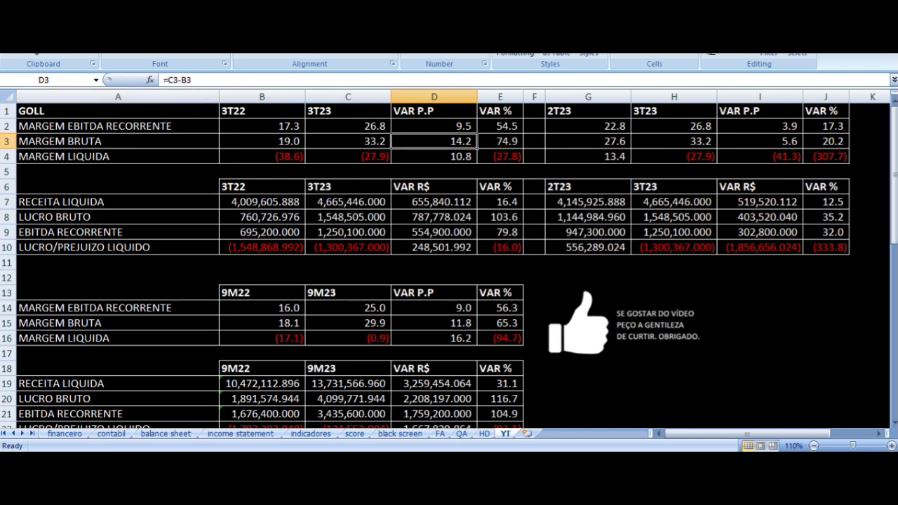
- Compare the net margin for 3T22 and 3T23, including its percentage-point variation
click(348, 156)
click(117, 157)
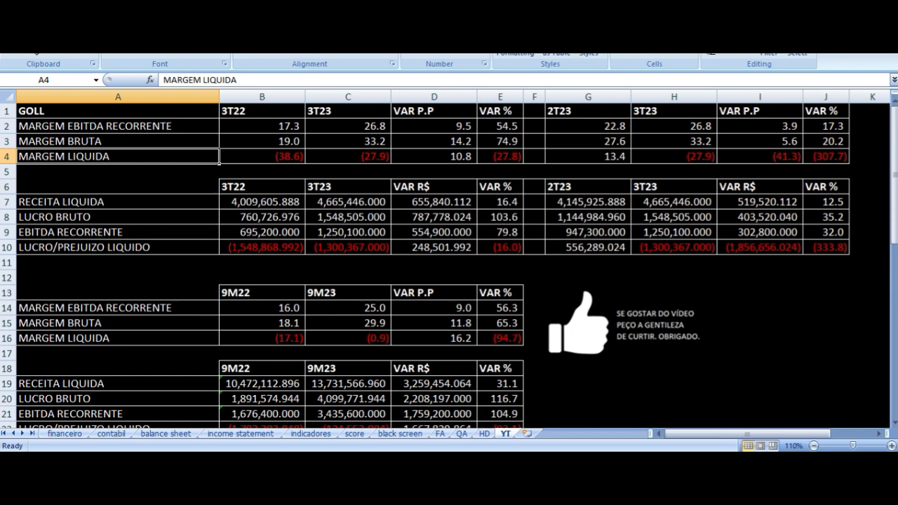
key(Right)
key(Right)
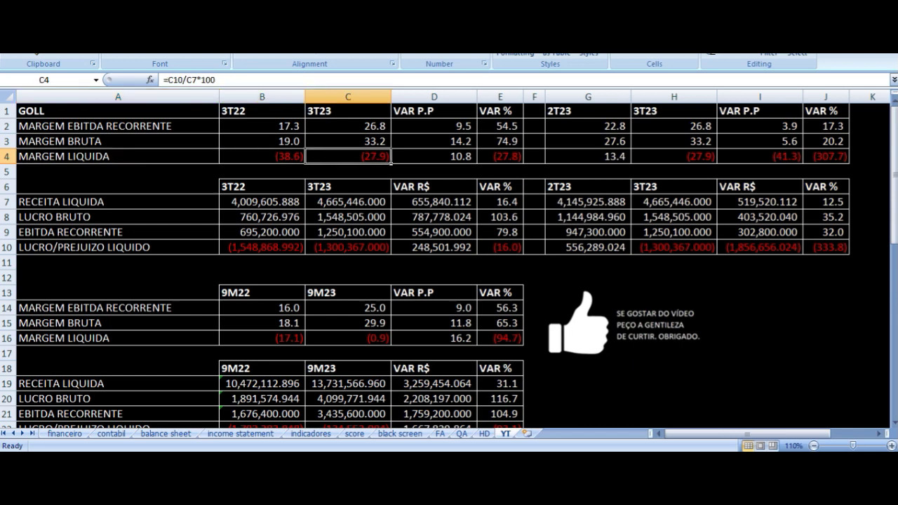
click(262, 156)
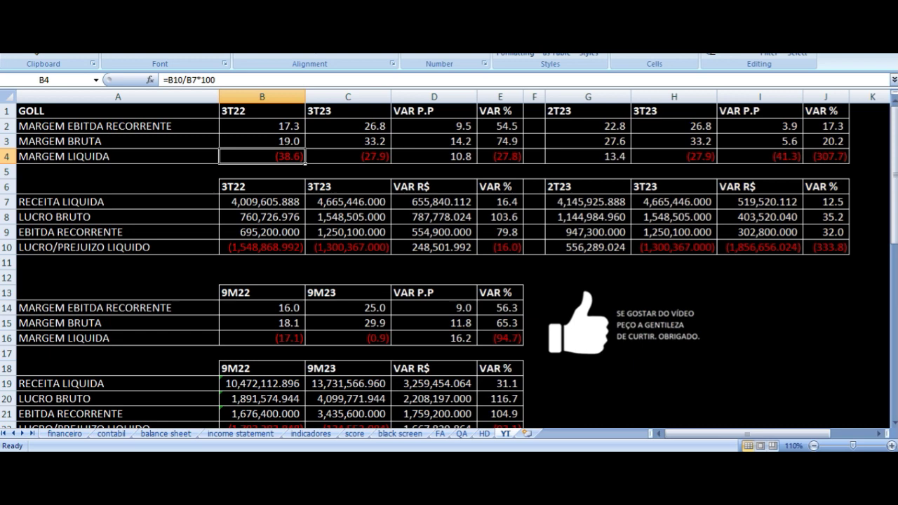
click(348, 157)
click(434, 156)
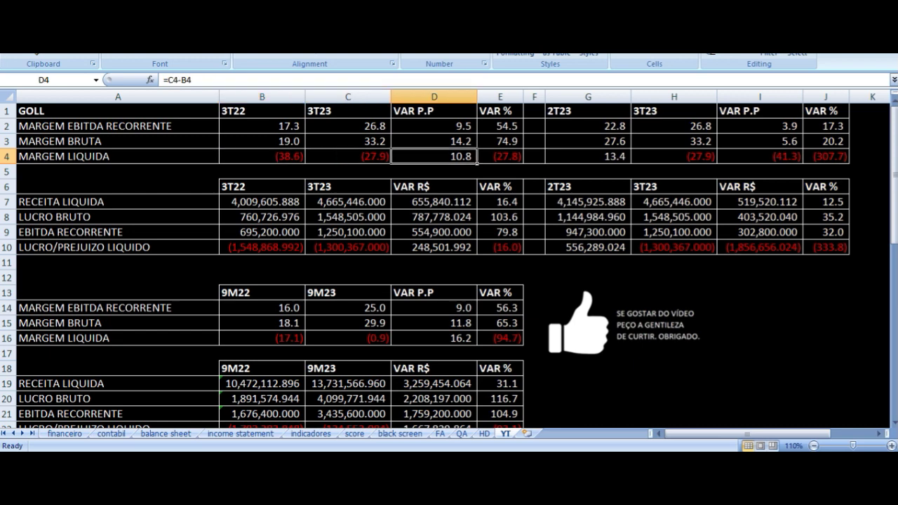
- Compare the net revenue for 3T22 and 3T23, including its variation in R$ and percent
key(Down)
key(Down)
key(Left)
key(Left)
key(Down)
key(Left)
key(Right)
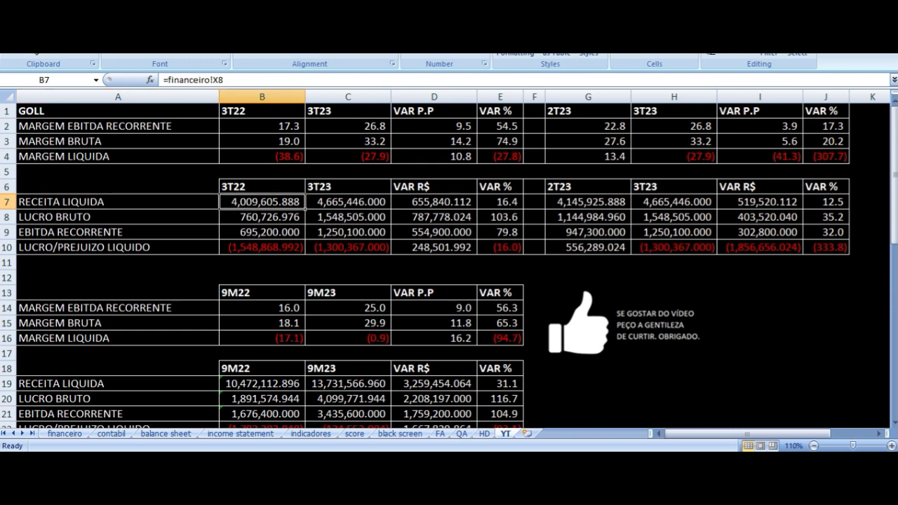
key(Right)
key(Right)
key(Right)
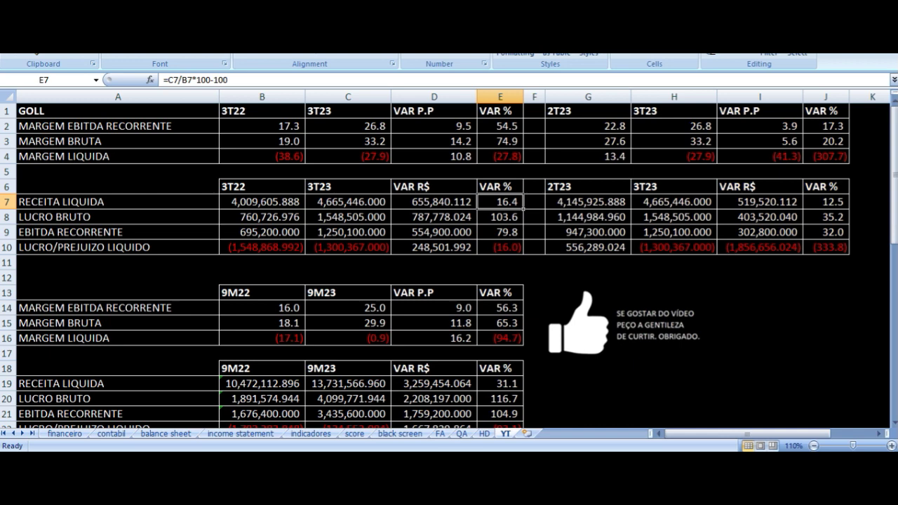
- Go over the 3T22 versus 3T23 net revenue row again, from its label to the percent variation
key(Left)
key(Left)
key(Left)
key(Left)
key(Right)
key(Right)
key(Right)
key(Right)
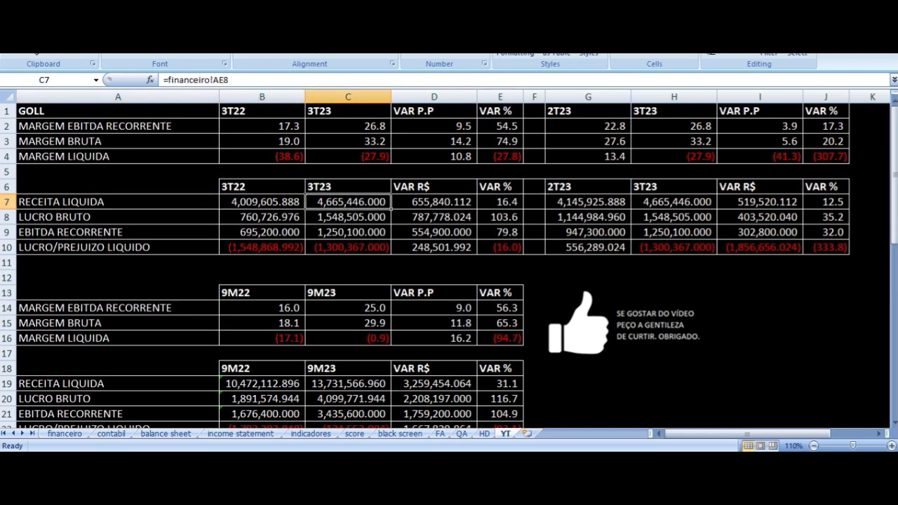
key(Down)
key(Up)
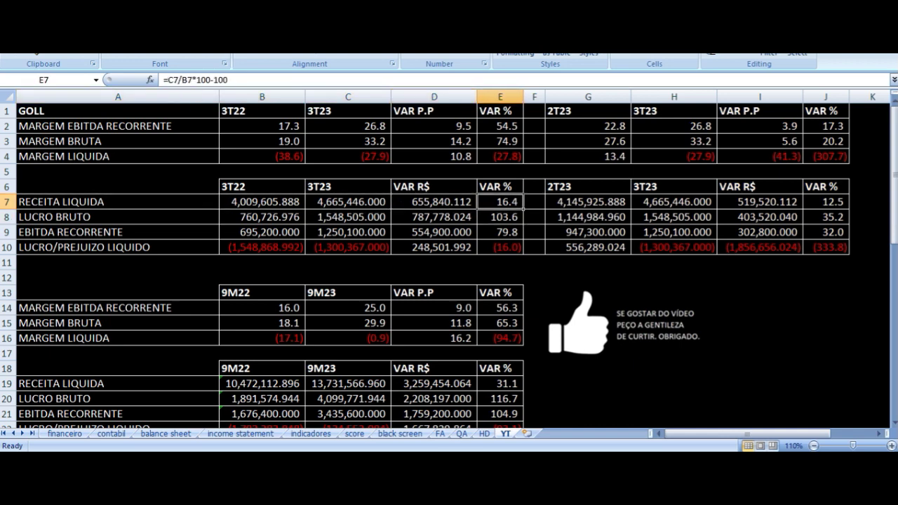
- Compare the gross profit for 3T22 and 3T23, including its variation in R$ and percent
key(Down)
key(Left)
key(Left)
key(Left)
key(Left)
key(Right)
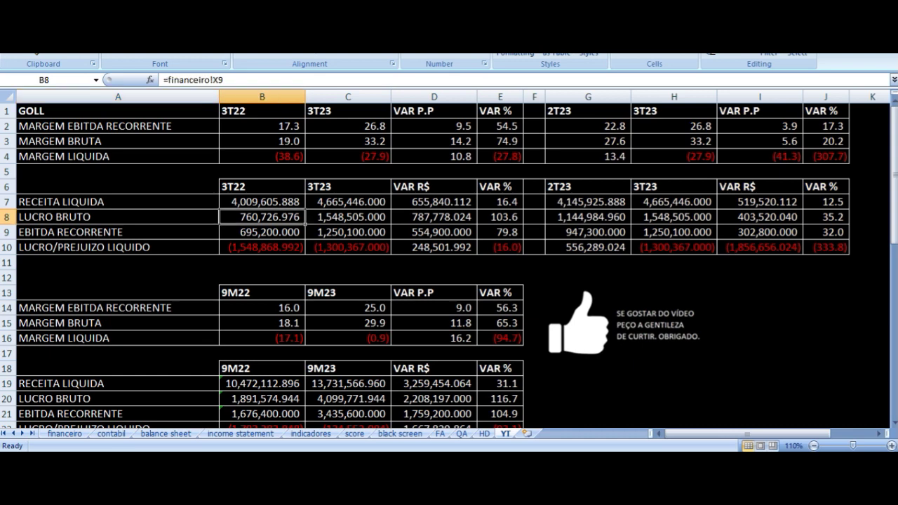
key(Right)
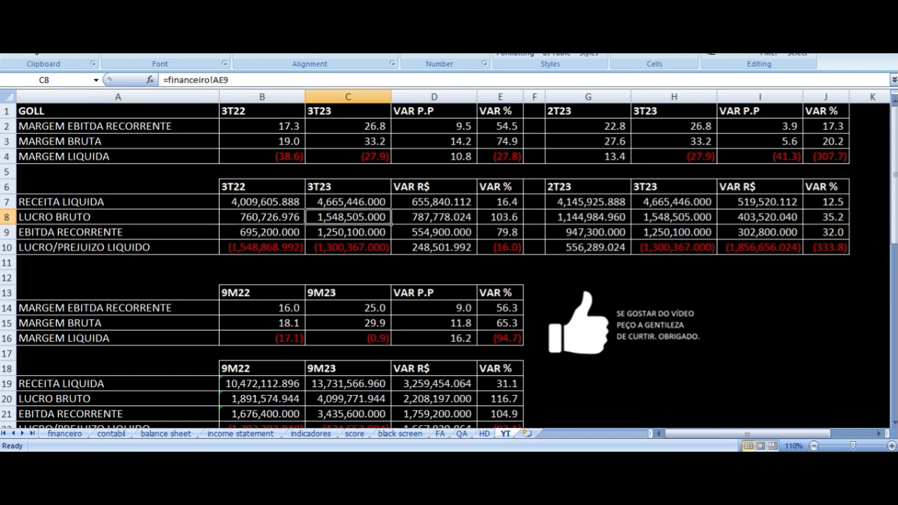
key(Right)
key(Right)
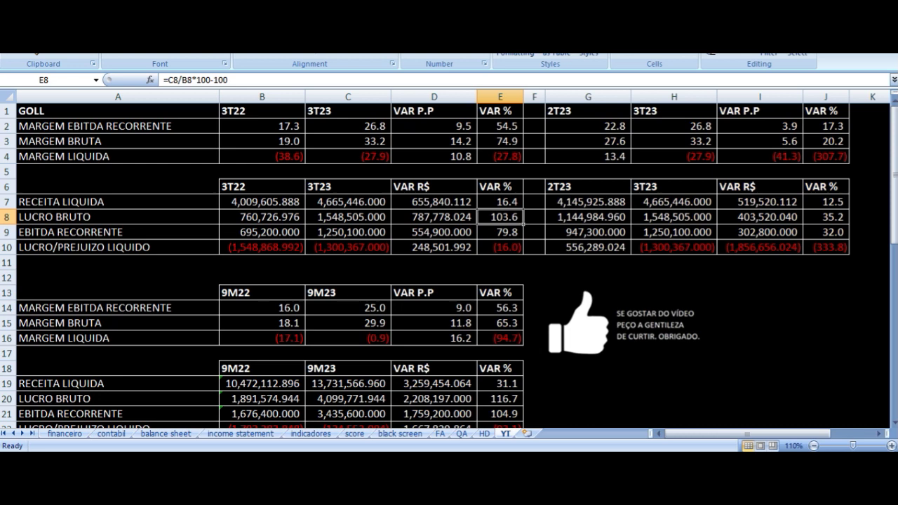
- Compare the recurring EBITDA for 3T22 and 3T23, including its variation in R$ and percent
key(Down)
key(Left)
key(Left)
key(Left)
key(Left)
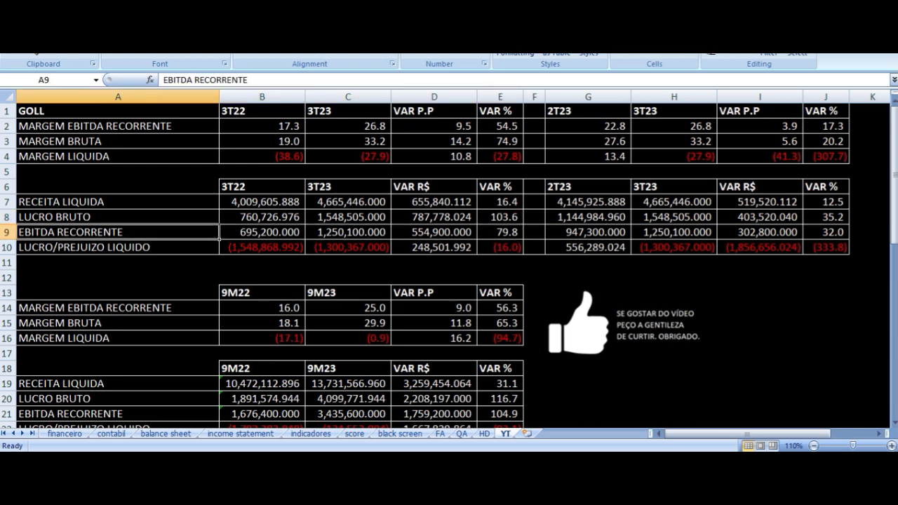
key(Right)
key(Right)
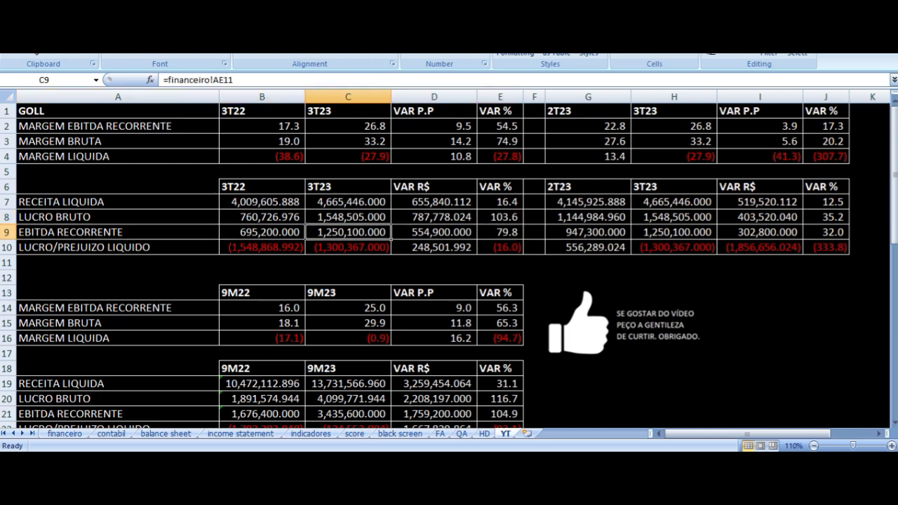
key(Right)
key(Right)
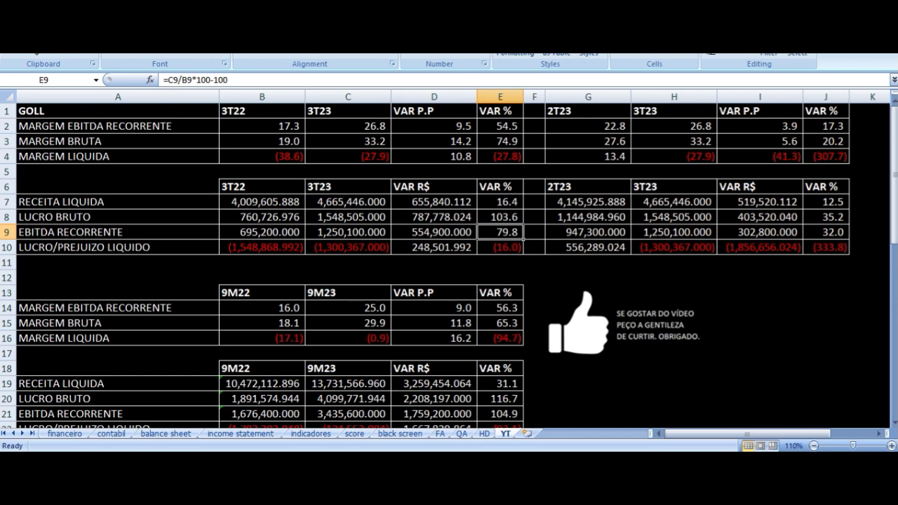
- Compare the net profit/loss for 3T22 and 3T23, including its variation in R$ and percent
key(Down)
key(Left)
key(Left)
key(Left)
key(Left)
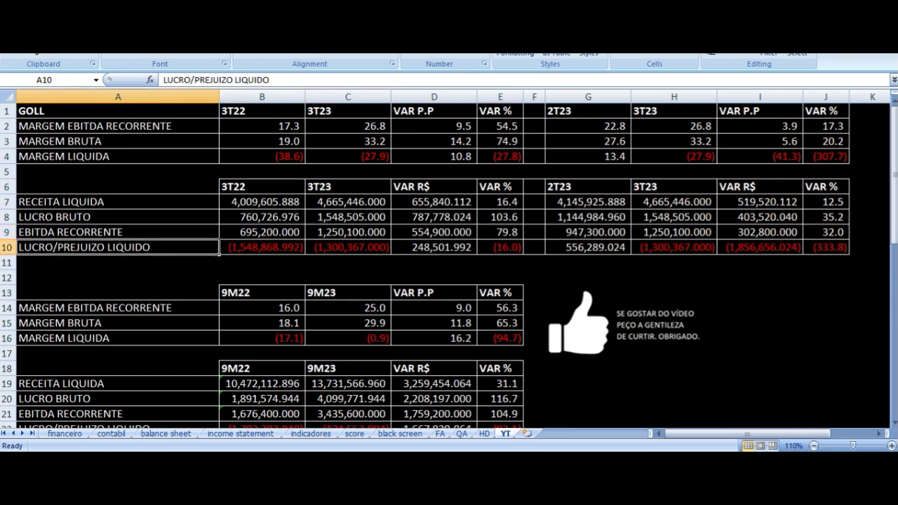
key(Right)
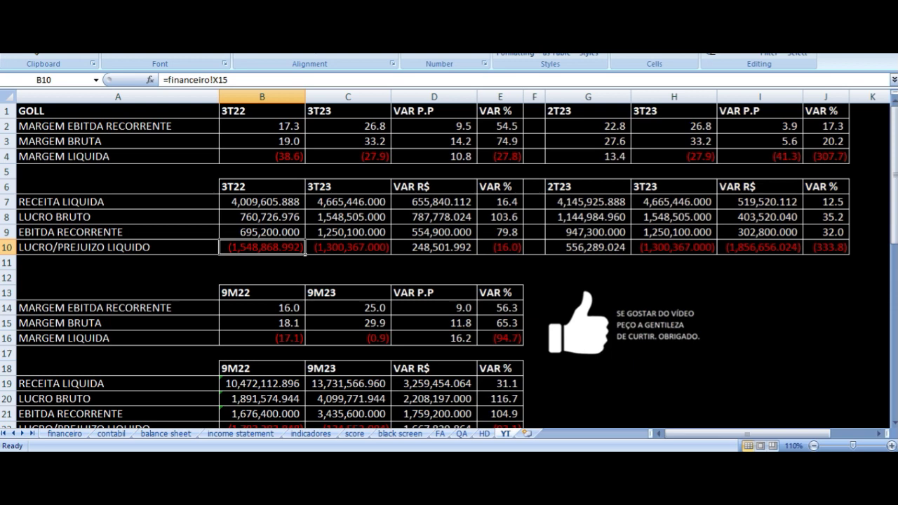
key(Right)
key(Left)
key(Right)
key(Right)
key(Right)
key(Left)
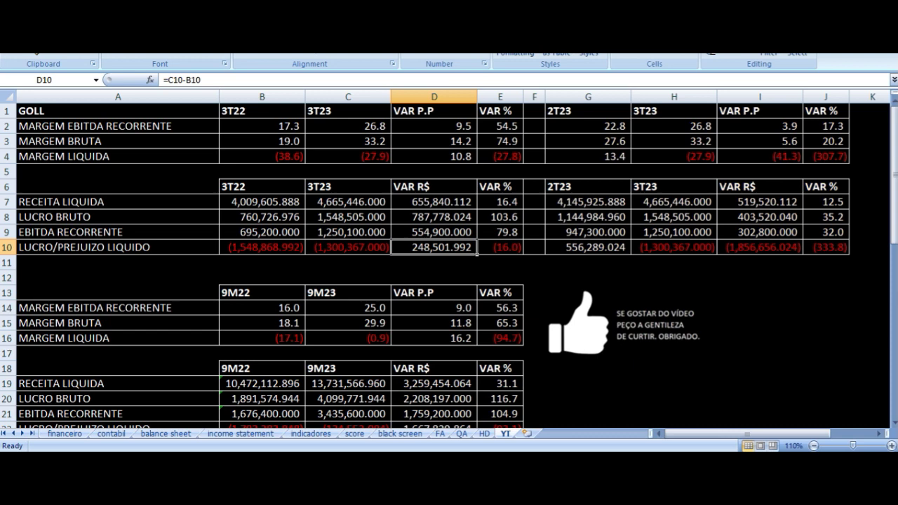
- Go over the 3T22 versus 3T23 net profit/loss row again, from its label past the percent variation
key(Left)
key(Left)
key(Left)
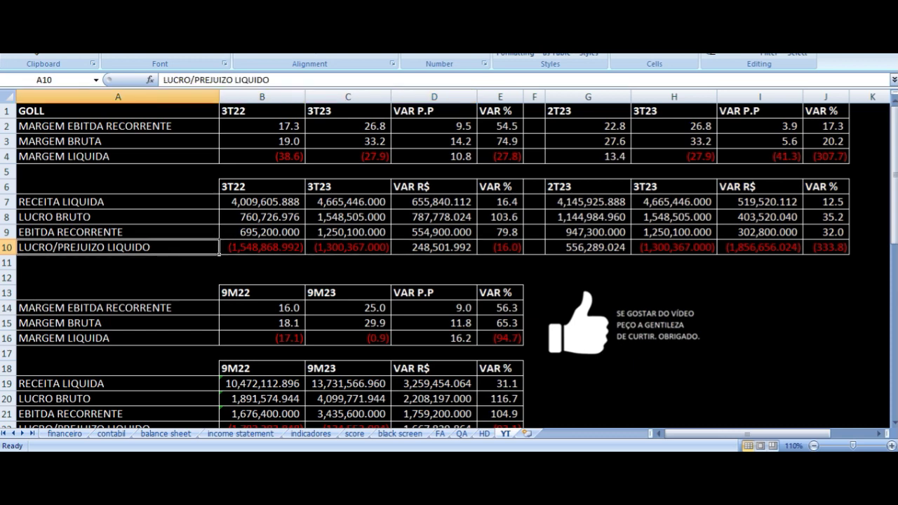
key(Right)
key(Right)
key(Right)
key(Right)
key(Right)
key(Right)
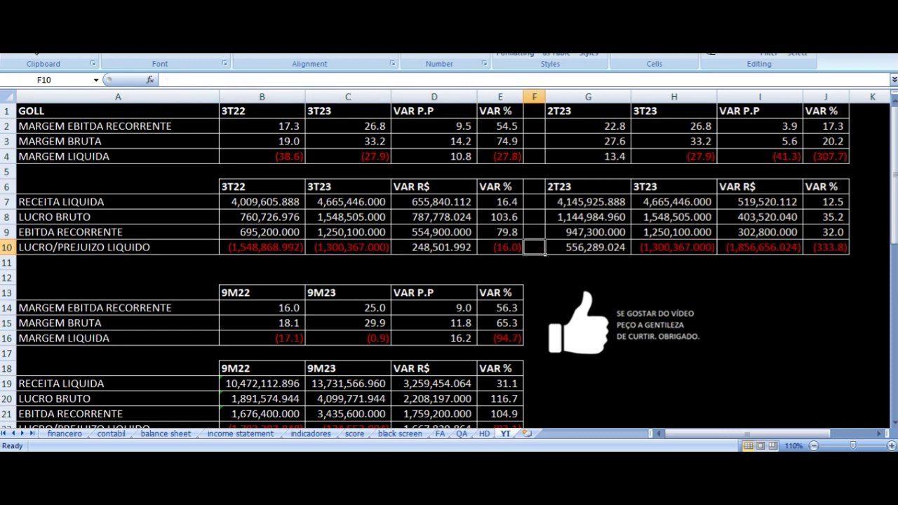
- Compare the recurring EBITDA margin for 2T23 and 3T23, including its percentage-point and percent variations
key(Up)
key(Up)
click(588, 111)
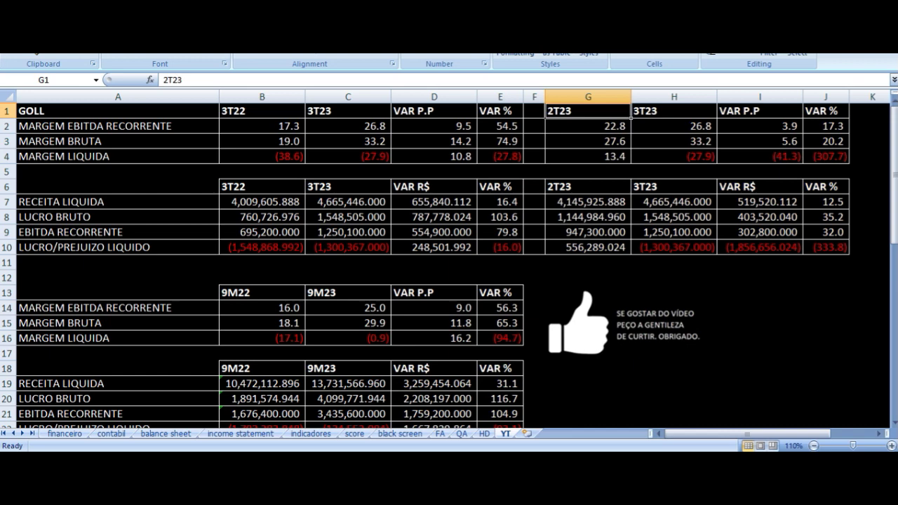
key(Right)
key(Left)
key(Down)
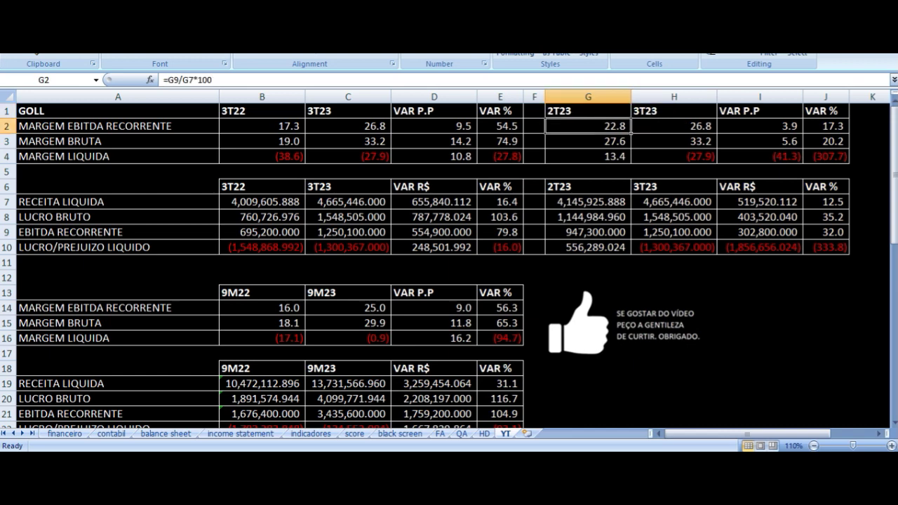
key(Right)
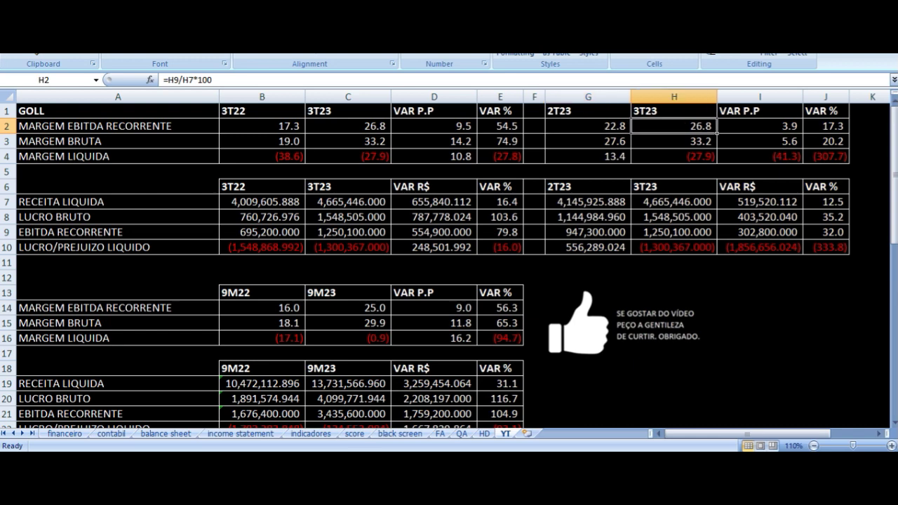
key(Right)
key(Right)
key(Left)
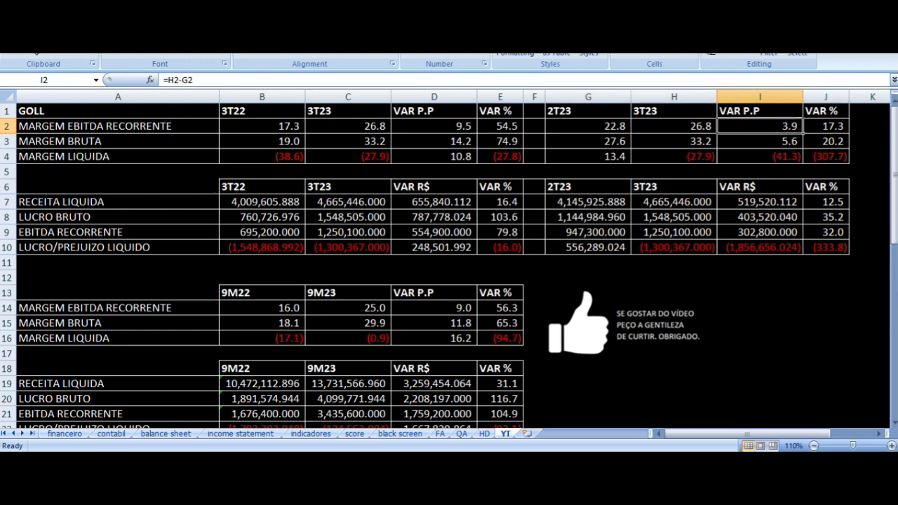
- Compare the gross margin for 2T23 and 3T23, including its percentage-point variation
key(Down)
key(Left)
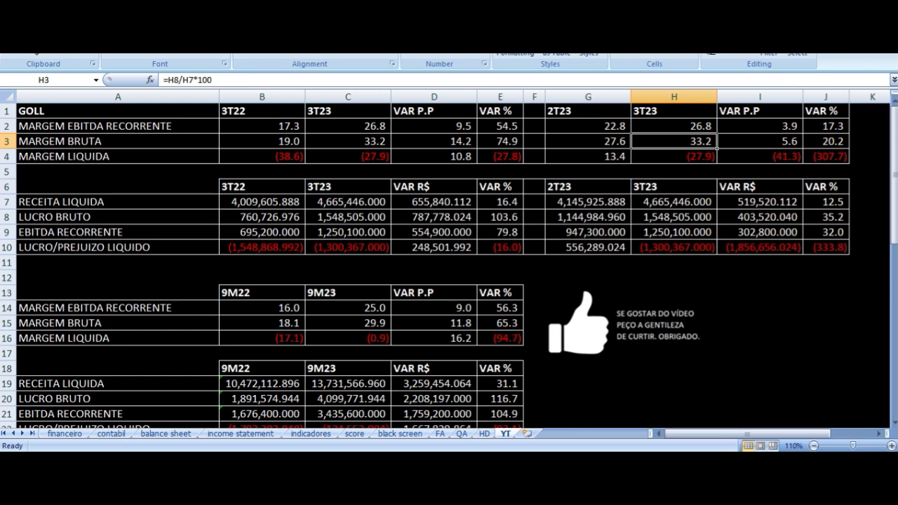
key(Left)
key(Right)
key(Right)
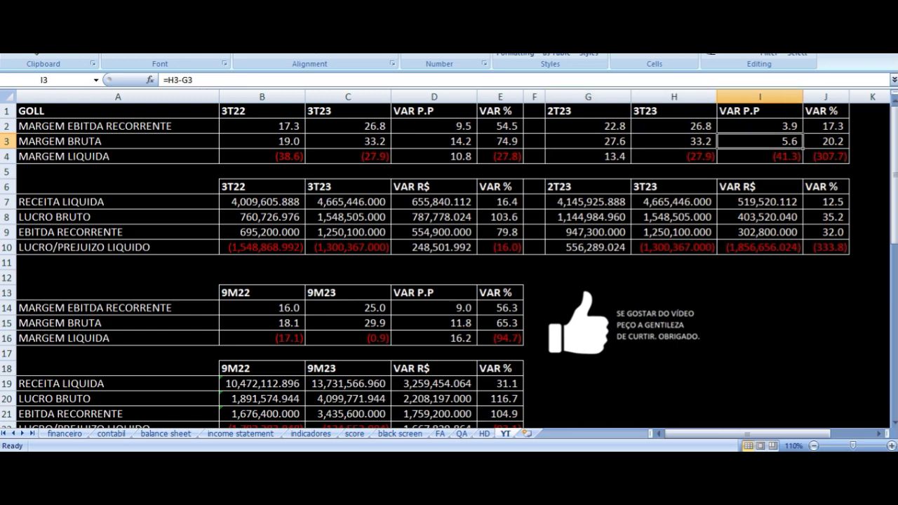
- Compare the net margin for 2T23 and 3T23, including its percentage-point variation
key(Down)
key(Left)
key(Left)
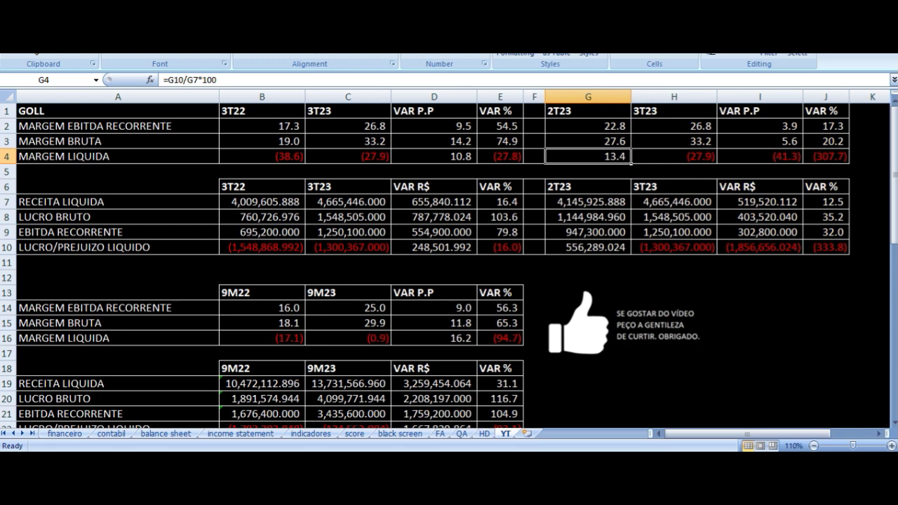
key(Right)
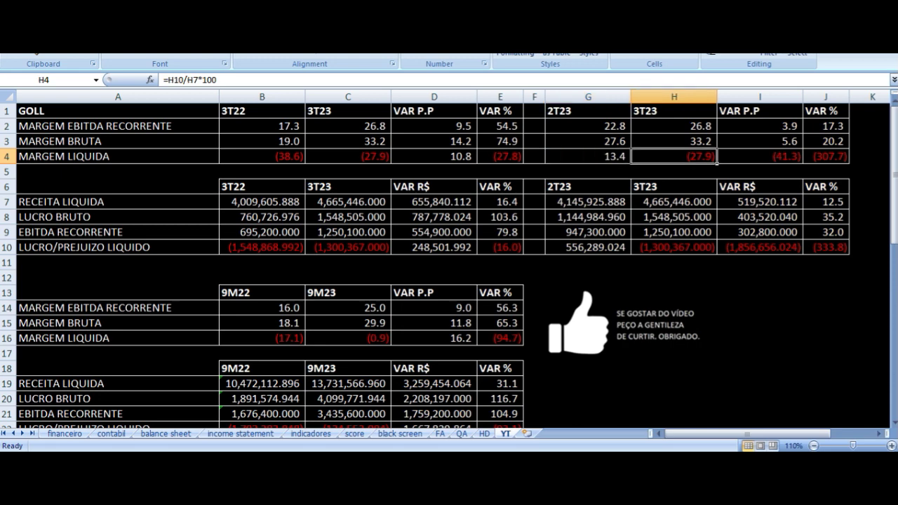
key(Right)
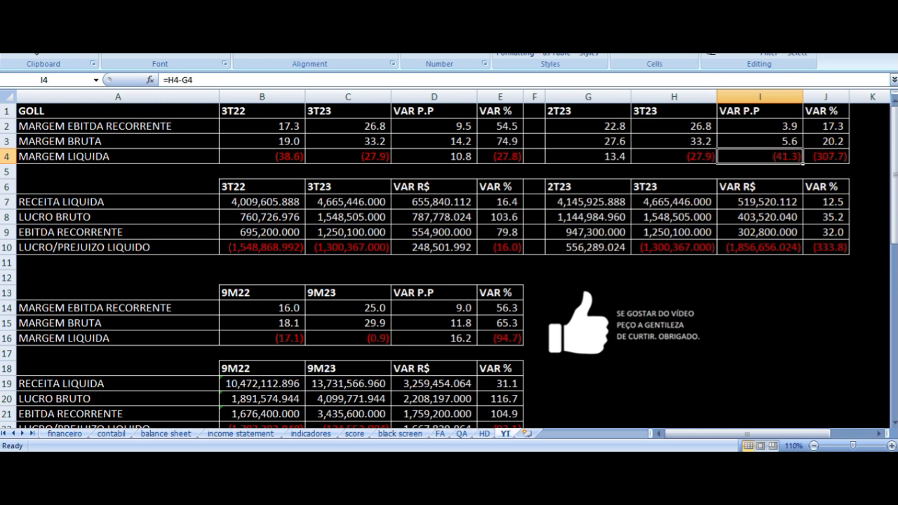
key(Down)
key(Up)
key(Up)
key(Down)
- Compare the net revenue for 2T23 and 3T23, including its variation in R$ and percent
key(Down)
key(Down)
key(Down)
key(Left)
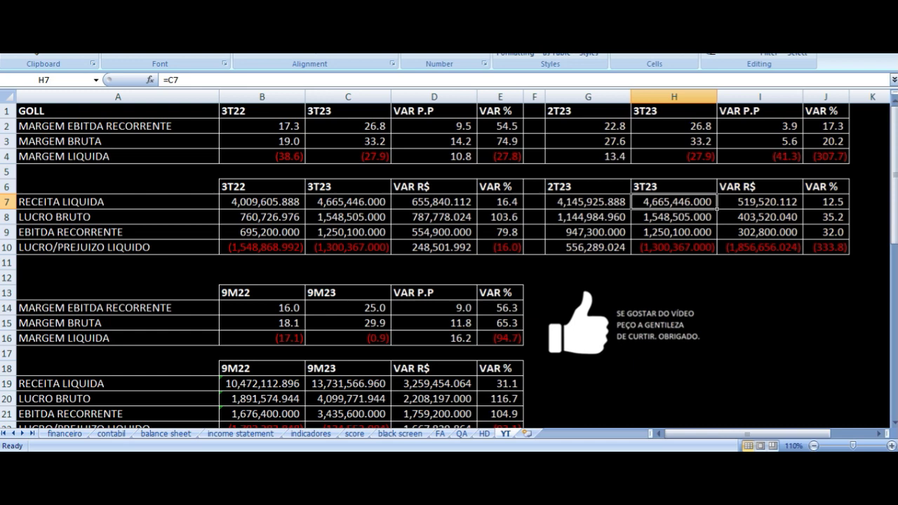
key(Left)
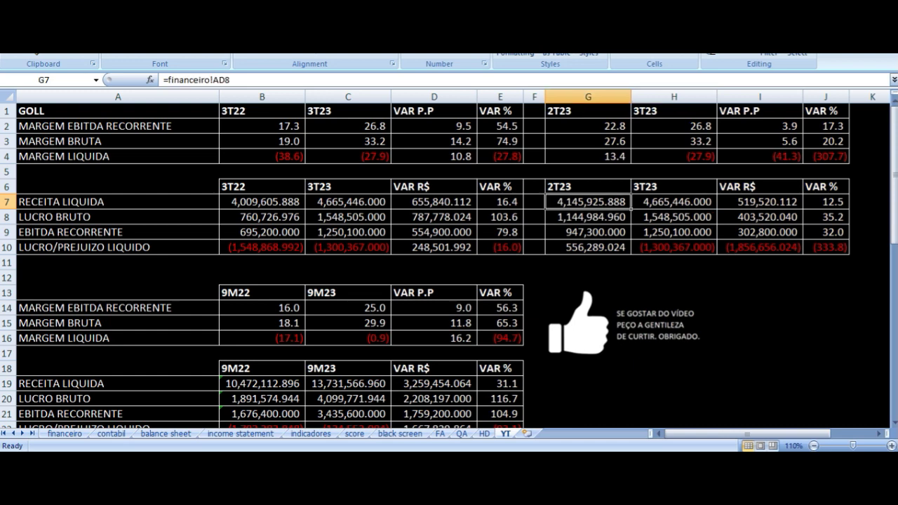
key(Right)
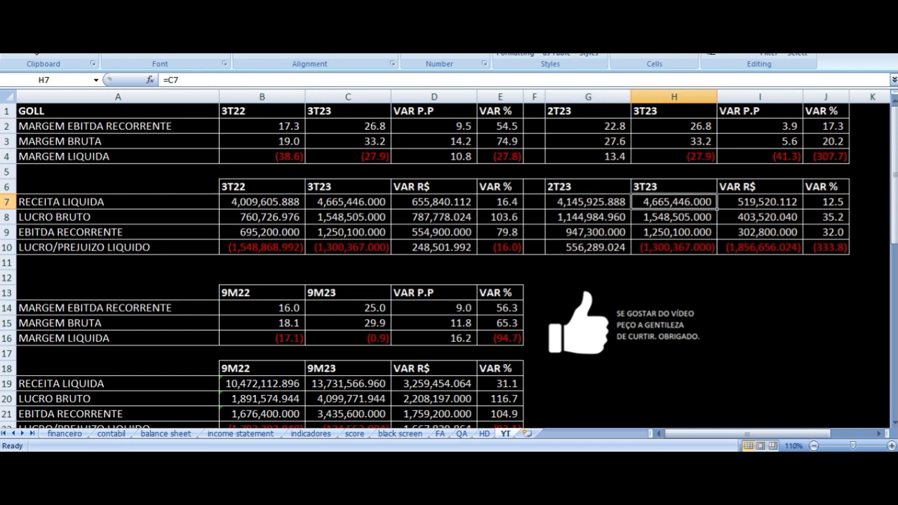
key(Right)
key(Right)
- Compare the gross profit for 2T23 and 3T23, including its variation in R$ and percent
key(Down)
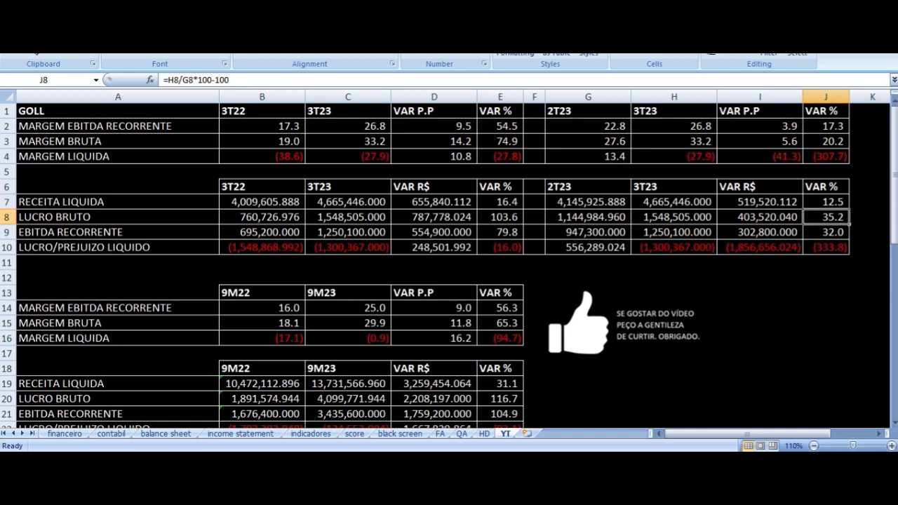
key(Left)
key(Left)
key(Left)
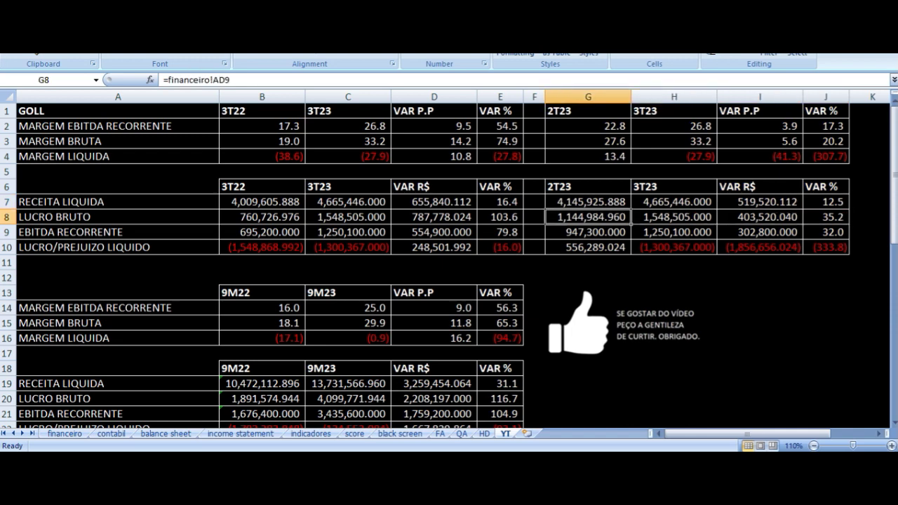
key(Right)
key(Right)
key(Right)
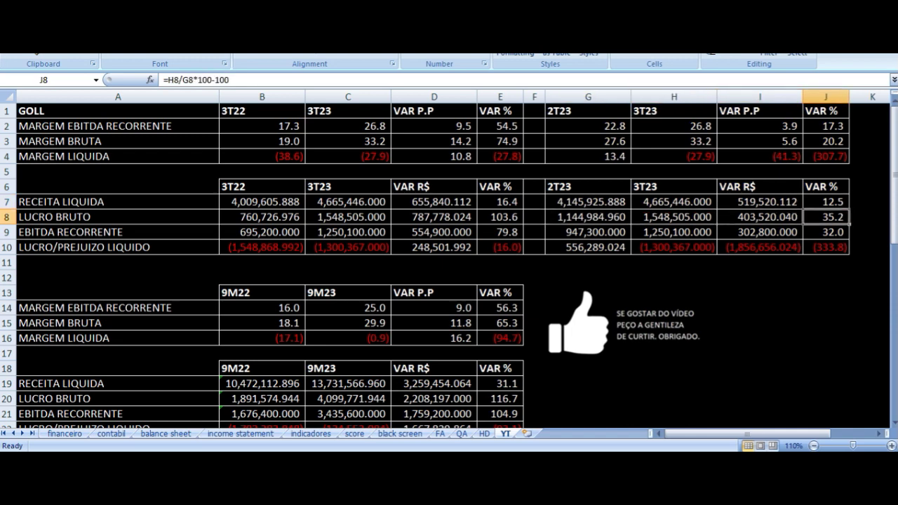
- Compare the recurring EBITDA for 2T23 and 3T23, including its variation in R$ and percent
key(Down)
key(Left)
key(Left)
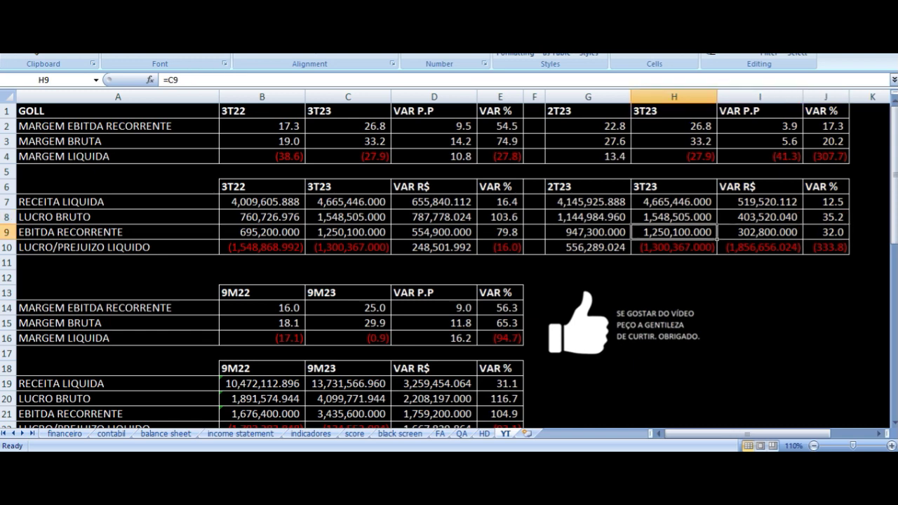
key(Left)
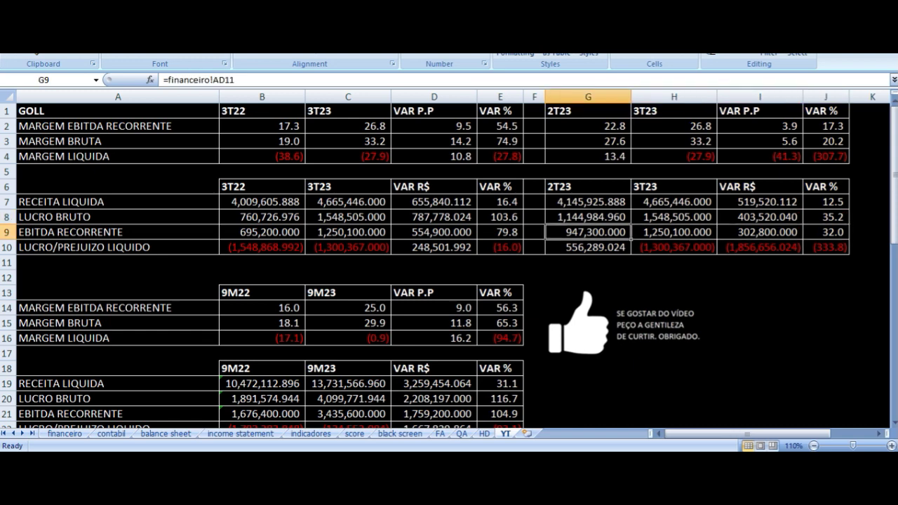
key(Right)
key(Right)
key(Right)
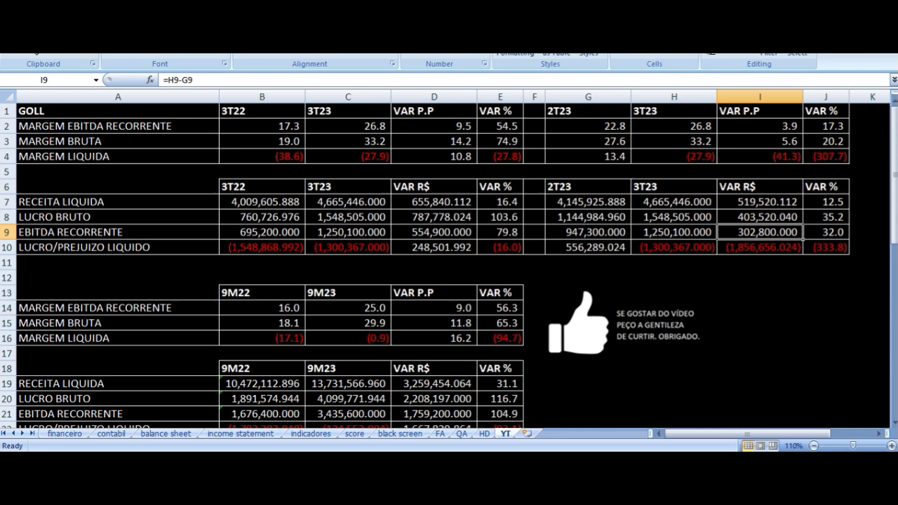
- Compare the net profit/loss for 2T23 and 3T23, checking the 2T23 column against the 3T23 result
key(Down)
key(Left)
key(Left)
key(Left)
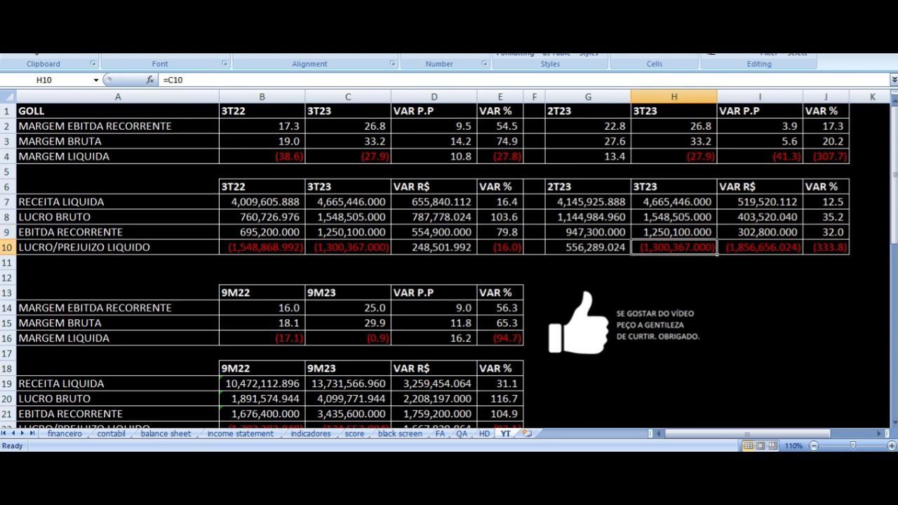
key(Up)
key(Up)
key(Up)
key(Up)
key(Up)
key(Up)
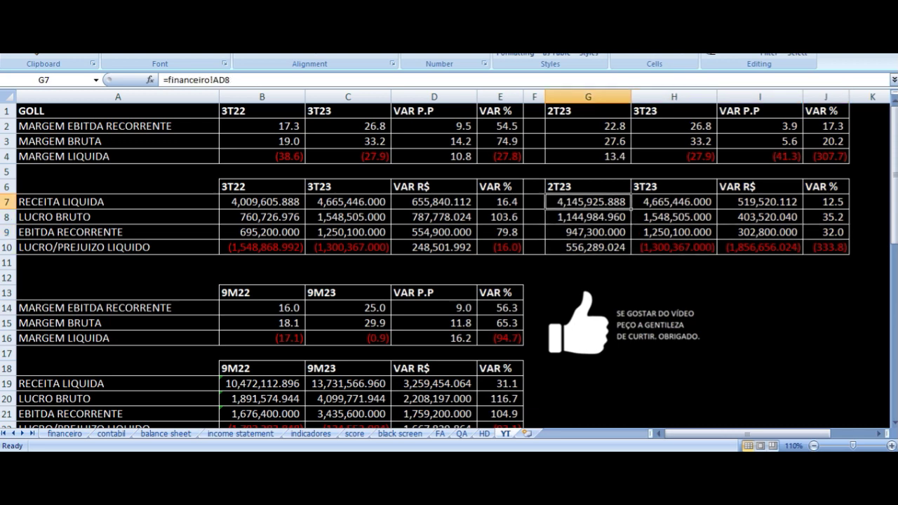
key(Down)
key(Down)
key(Down)
key(Down)
key(Down)
key(Down)
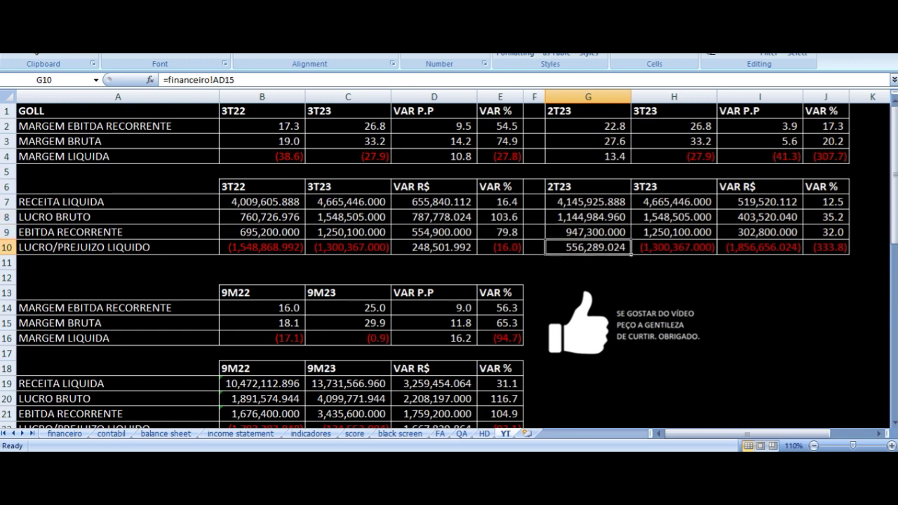
key(Right)
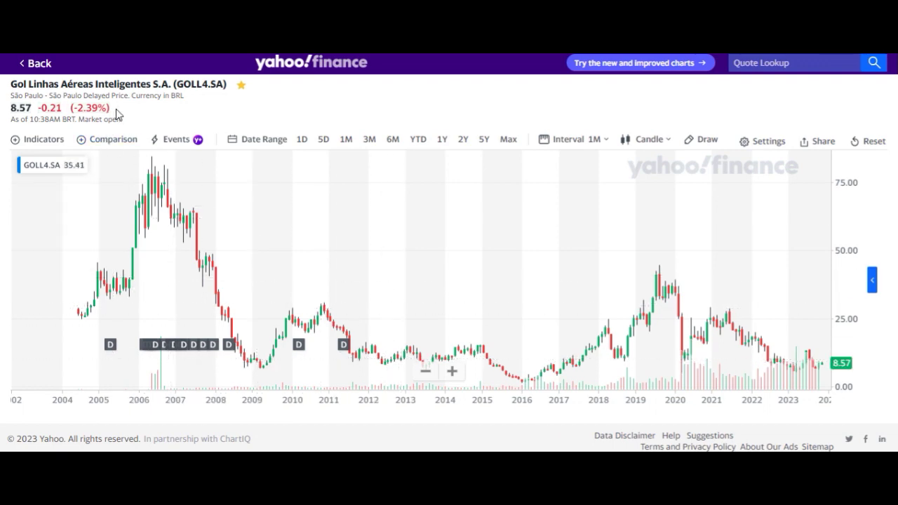
- Switch to the Yahoo Finance chart of GOLL4.SA, set a 1-day interval and examine the October and November 2023 prices
scroll(519, 248, up, 5)
click(568, 141)
click(562, 332)
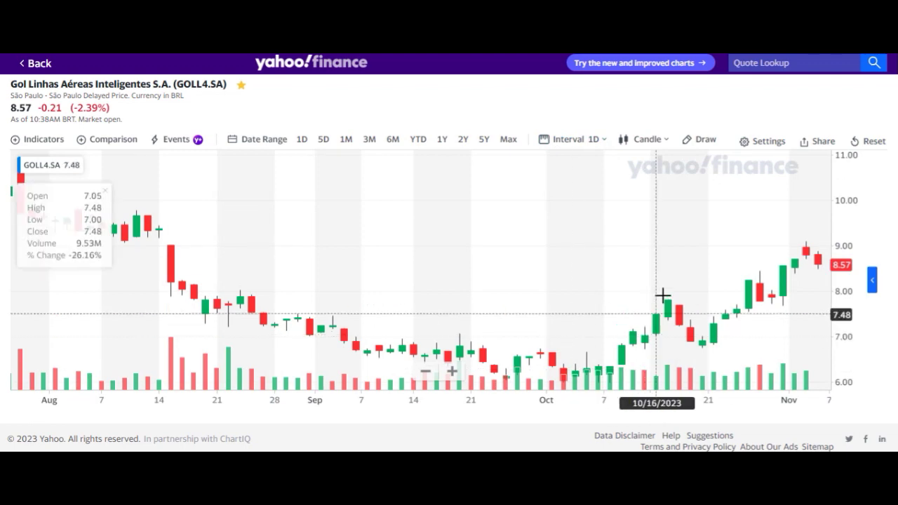
scroll(661, 300, up, 4)
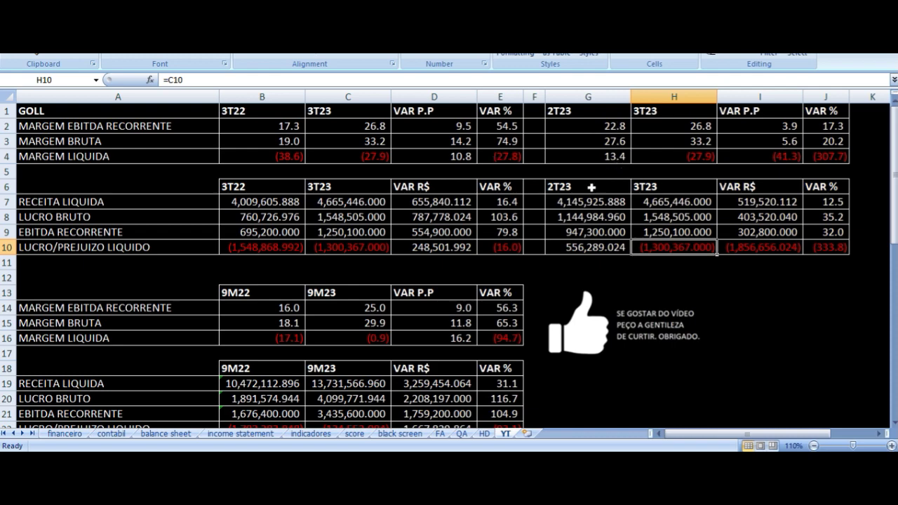
- Return to the YT sheet in Excel and compare the recurring EBITDA margin for 9M22 and 9M23, including its percentage-point variation
scroll(463, 225, down, 3)
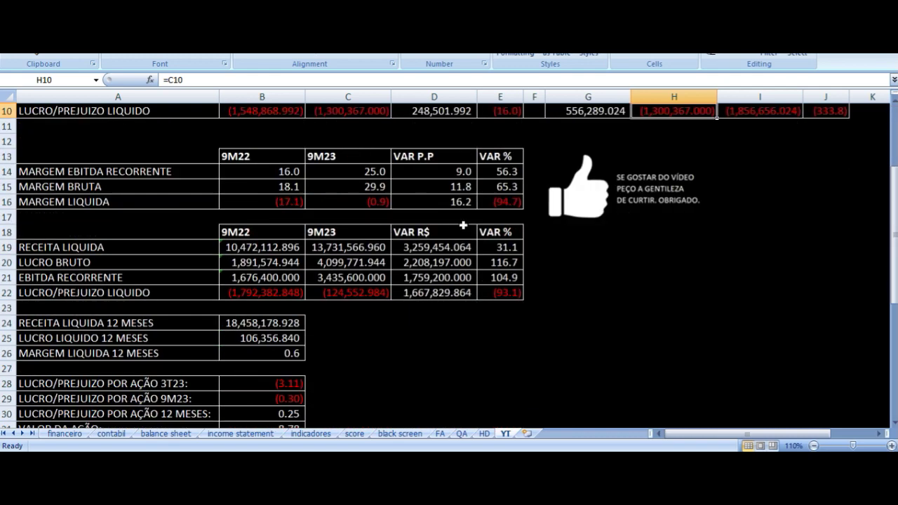
click(277, 153)
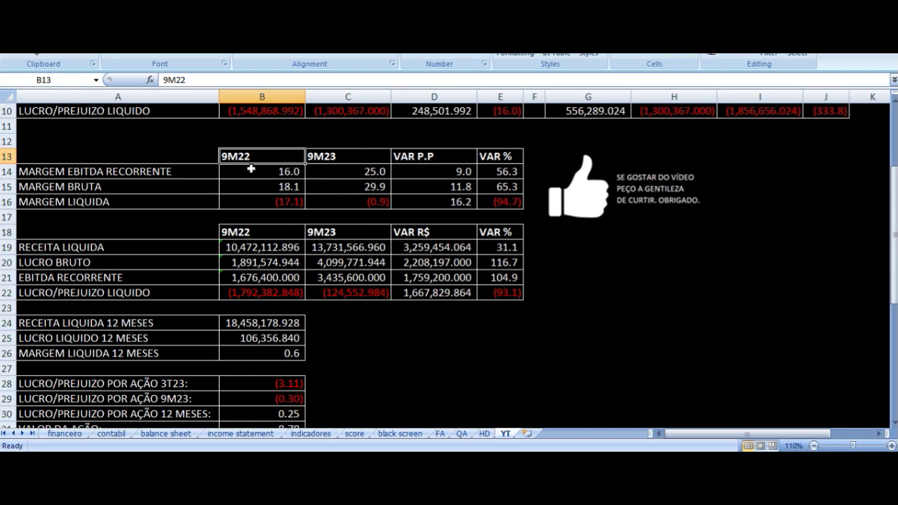
scroll(250, 168, down, 1)
click(157, 126)
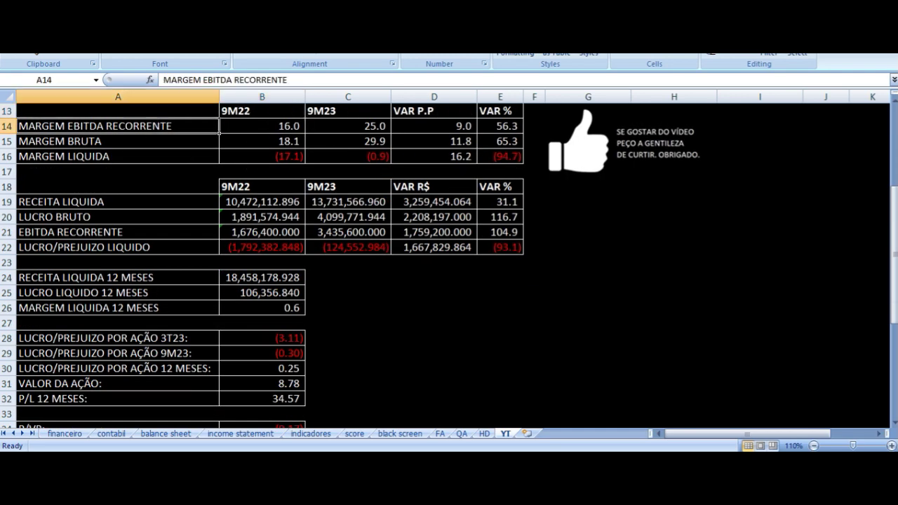
click(261, 125)
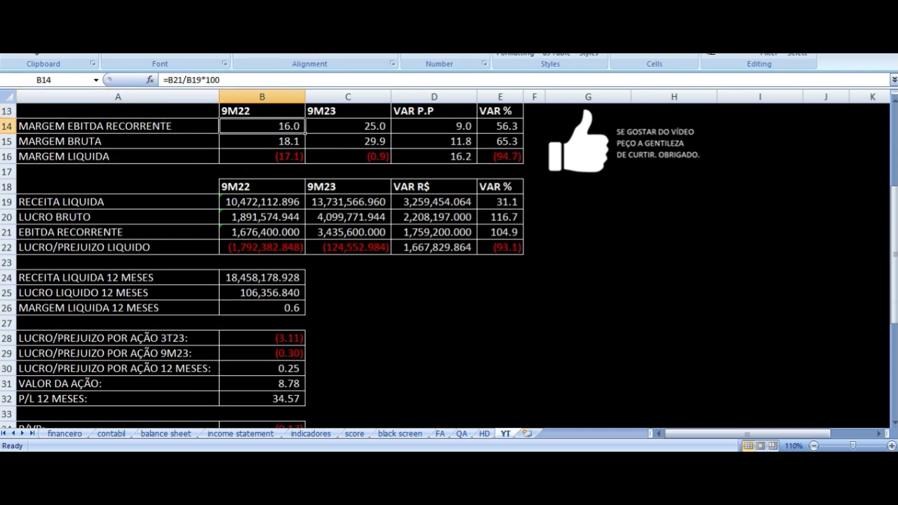
click(348, 126)
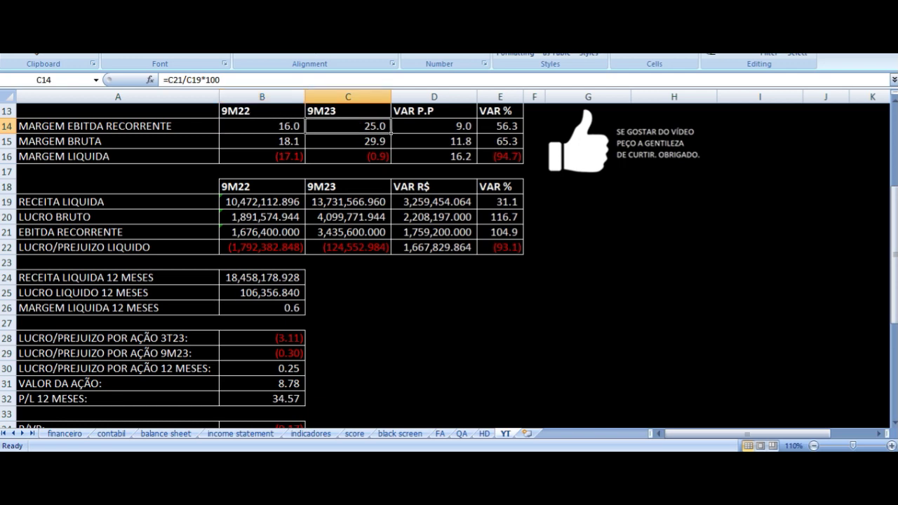
click(262, 126)
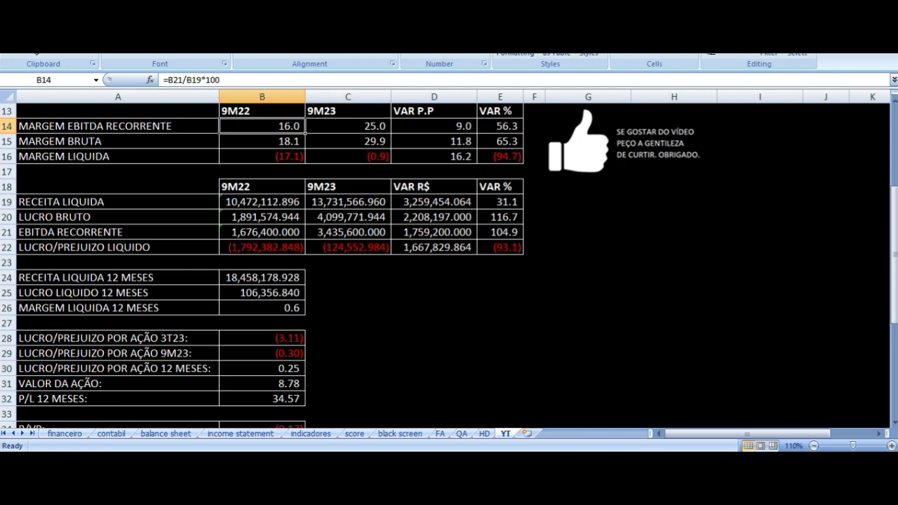
click(348, 126)
click(434, 125)
key(Down)
key(Left)
key(Left)
key(Left)
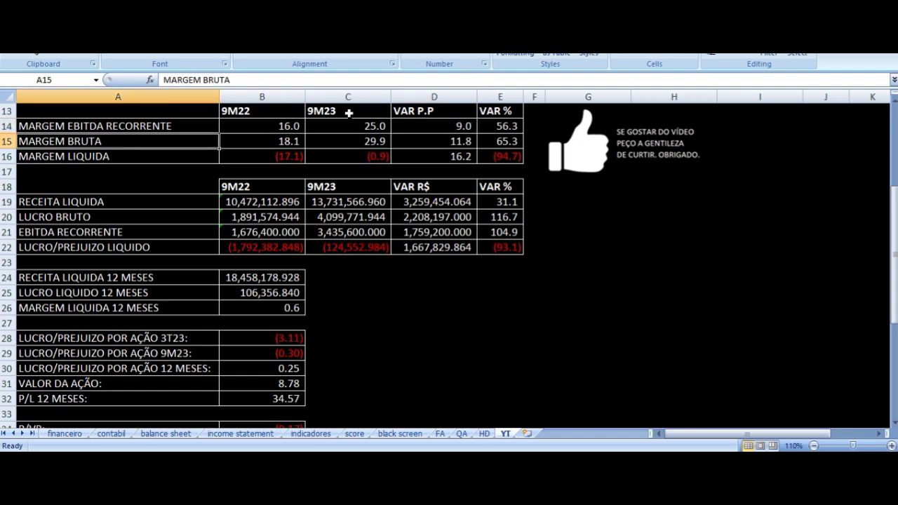
- Open the HD sheet and compare the 2023 net revenue with the 2022 net revenue in the annual table
click(484, 433)
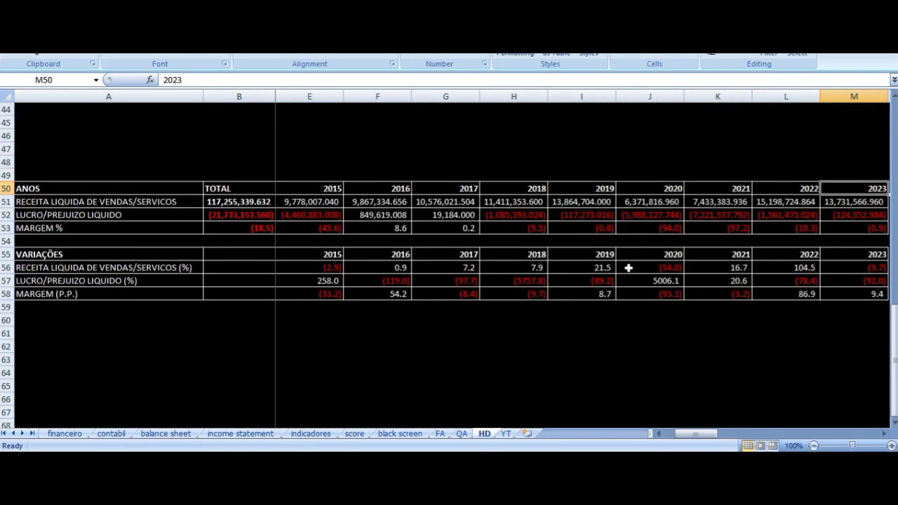
click(728, 185)
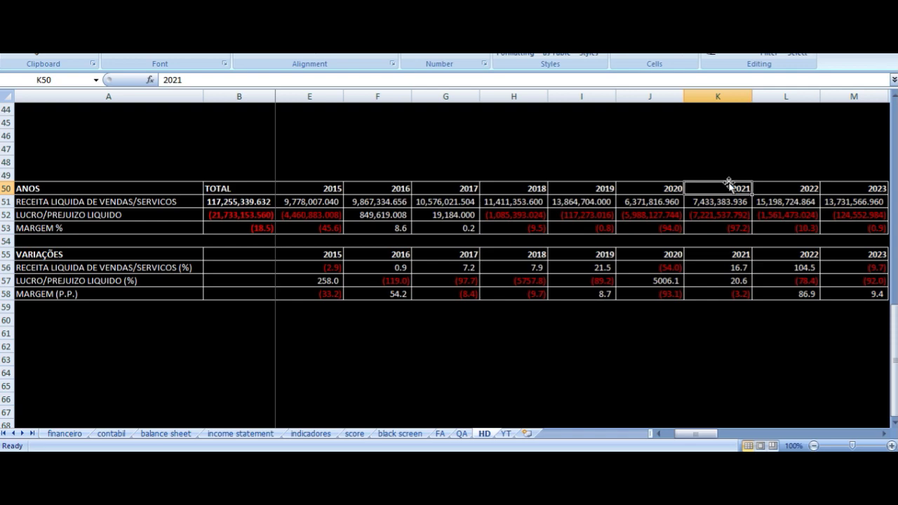
key(Right)
key(Right)
key(Right)
key(Left)
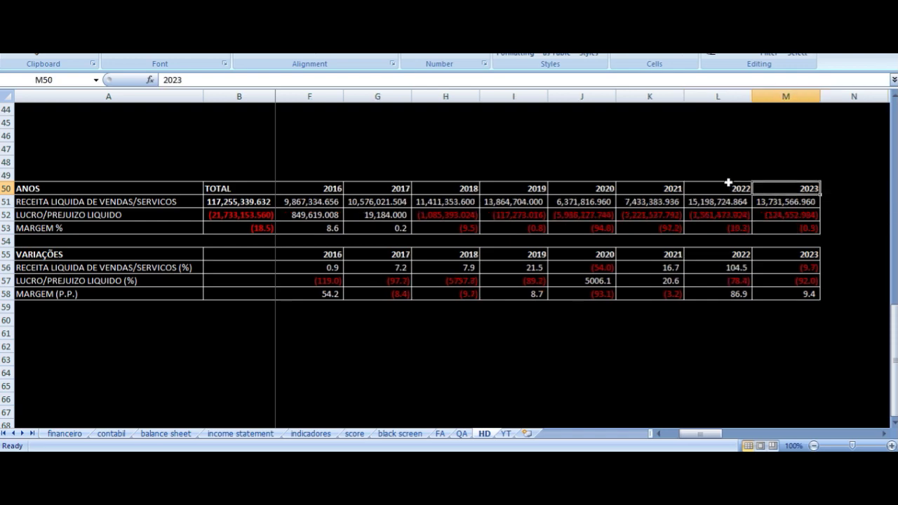
key(Down)
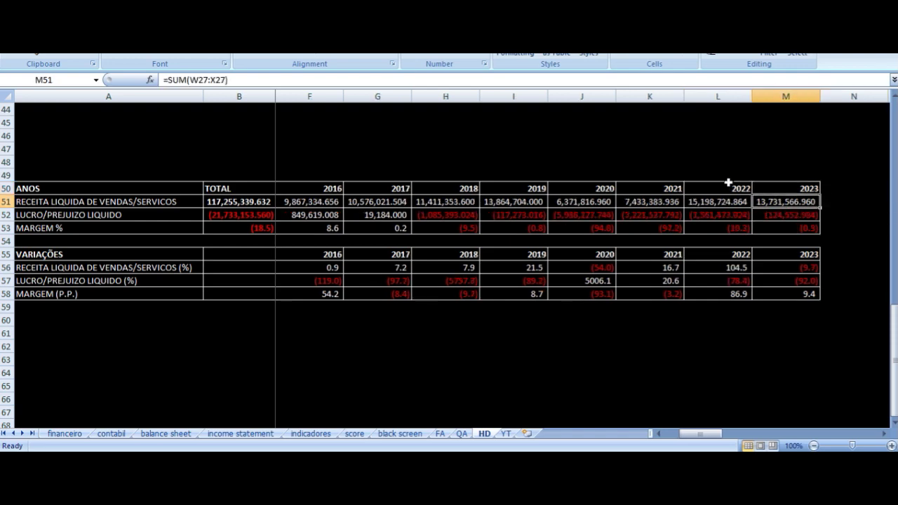
key(Left)
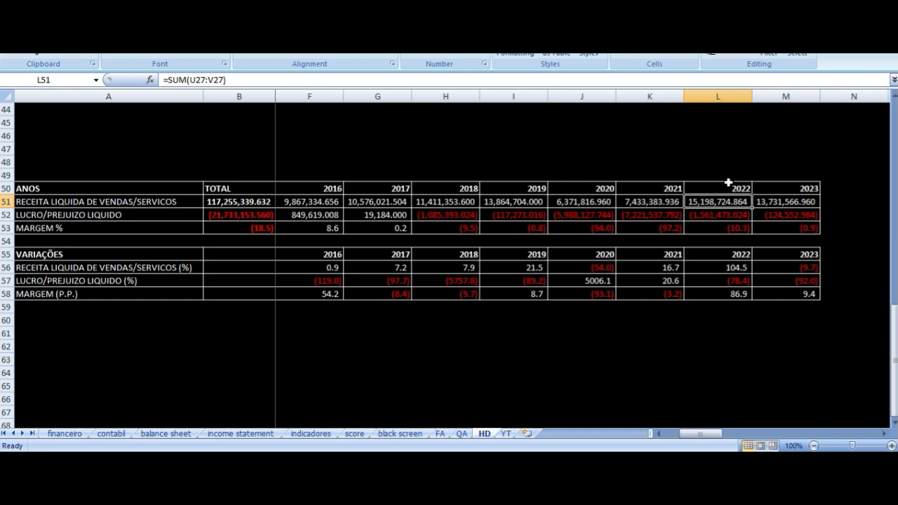
- Review the 2023 column of the annual table, covering revenue, net profit/loss, margin and their variations
key(Right)
key(Down)
key(Down)
key(Up)
key(Up)
key(Up)
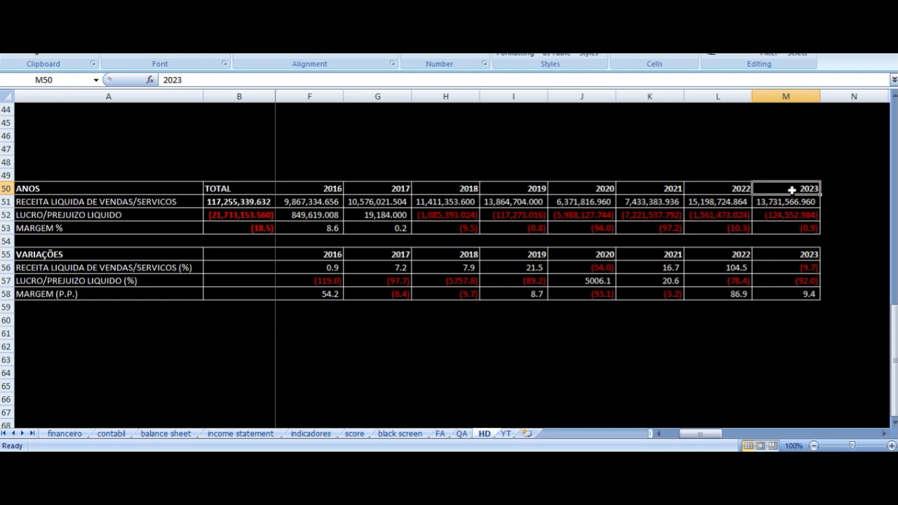
drag(782, 188, 778, 282)
click(760, 151)
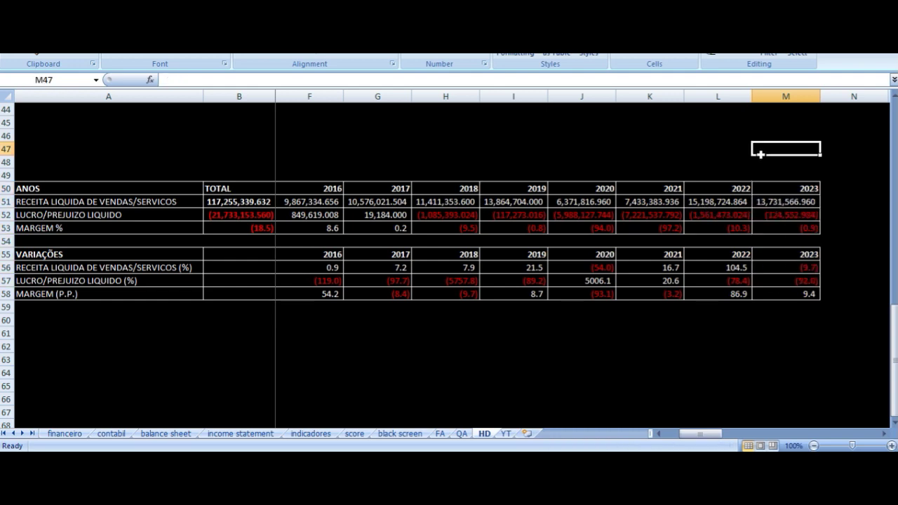
- Return to the YT sheet and recheck the recurring EBITDA margin for 9M22 and 9M23 with its percentage-point variation
click(504, 434)
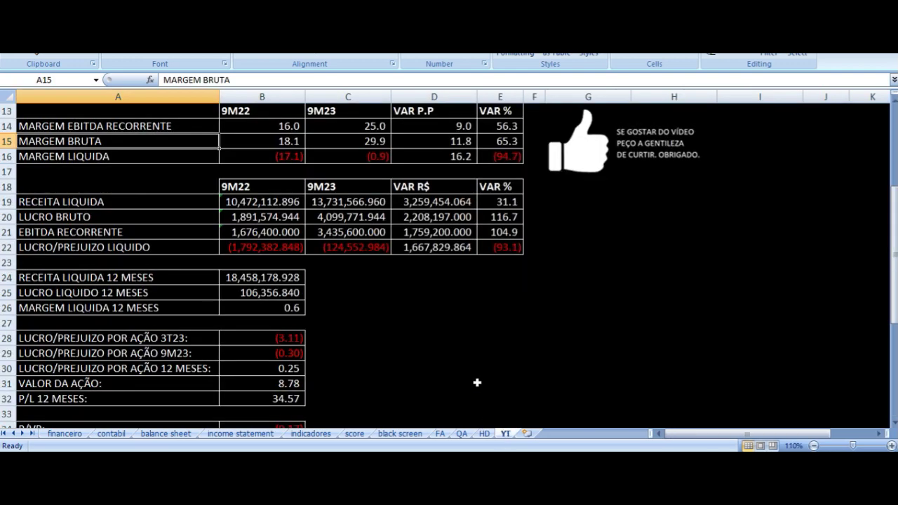
key(Right)
key(Left)
key(Up)
key(Right)
key(Right)
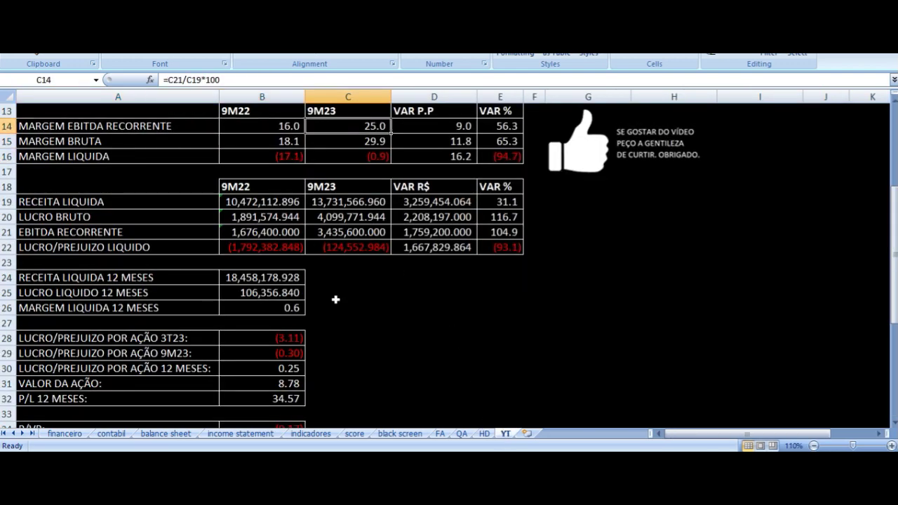
key(Right)
- Compare the gross margin for 9M22 and 9M23, including its percentage-point variation
key(Down)
key(Left)
key(Left)
key(Left)
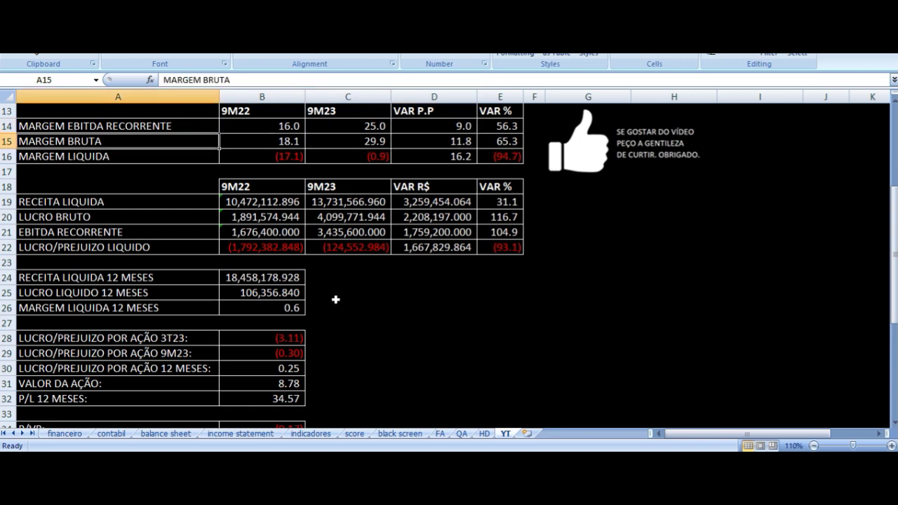
key(Right)
key(Right)
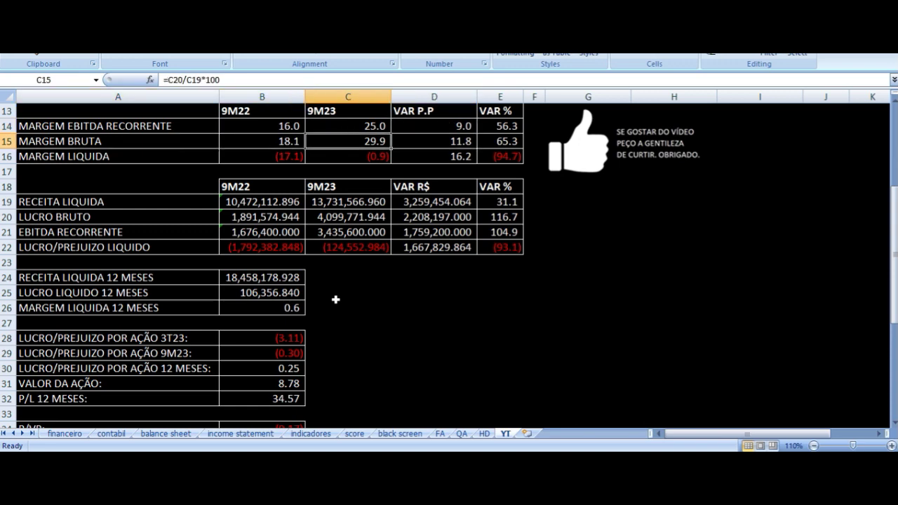
key(Right)
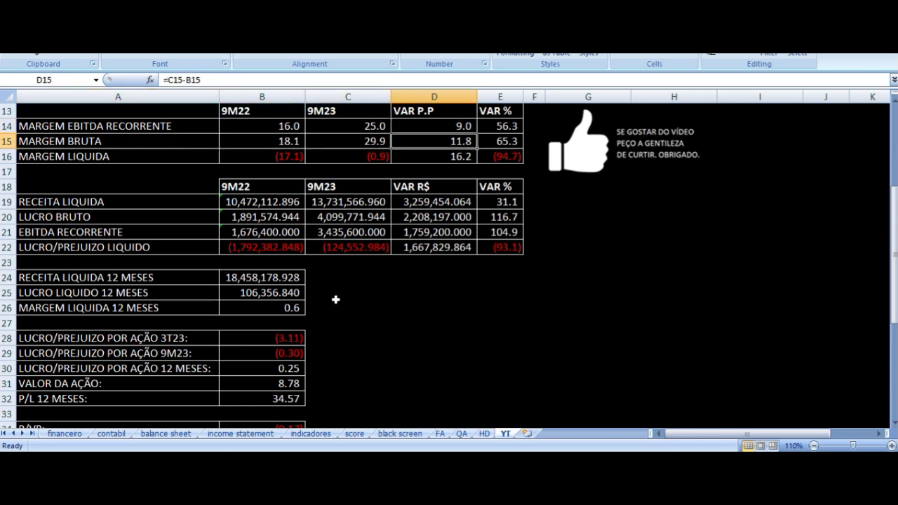
- Compare the net margin for 9M22 and 9M23, including its percentage-point variation
key(Down)
key(Left)
key(Left)
key(Left)
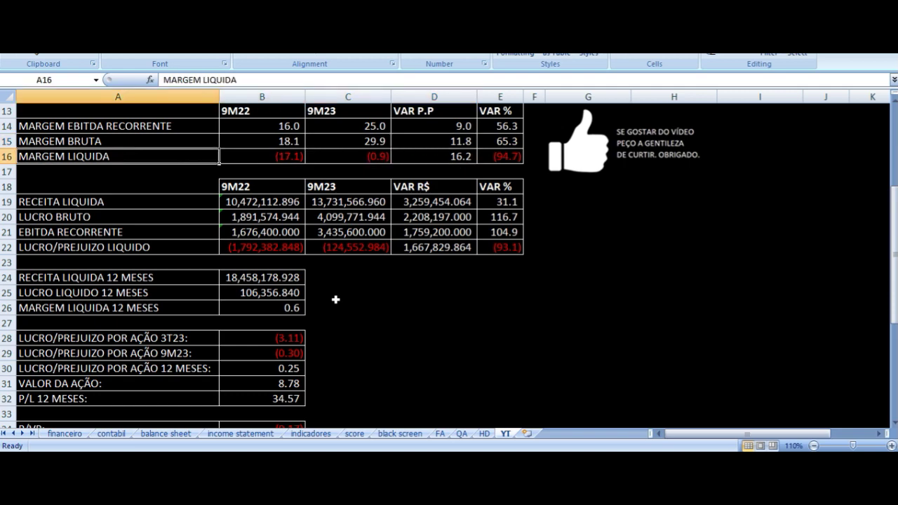
key(Right)
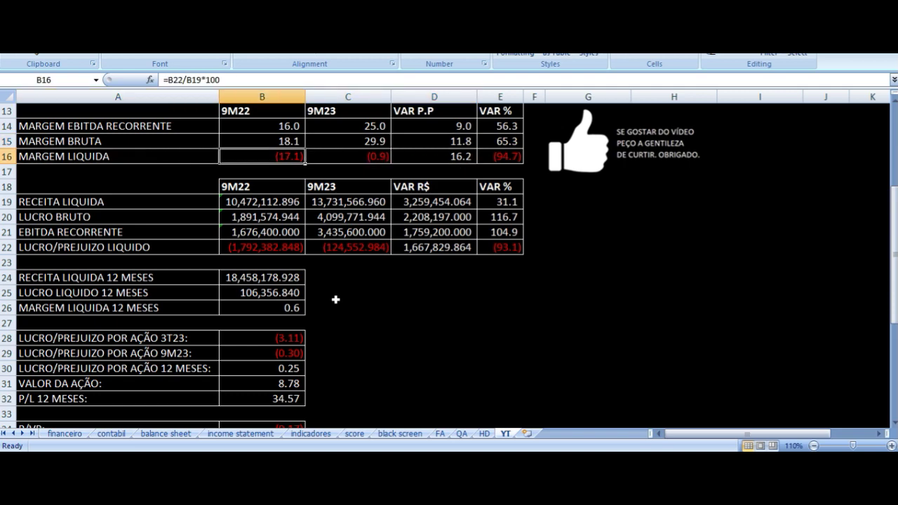
key(Right)
key(Right)
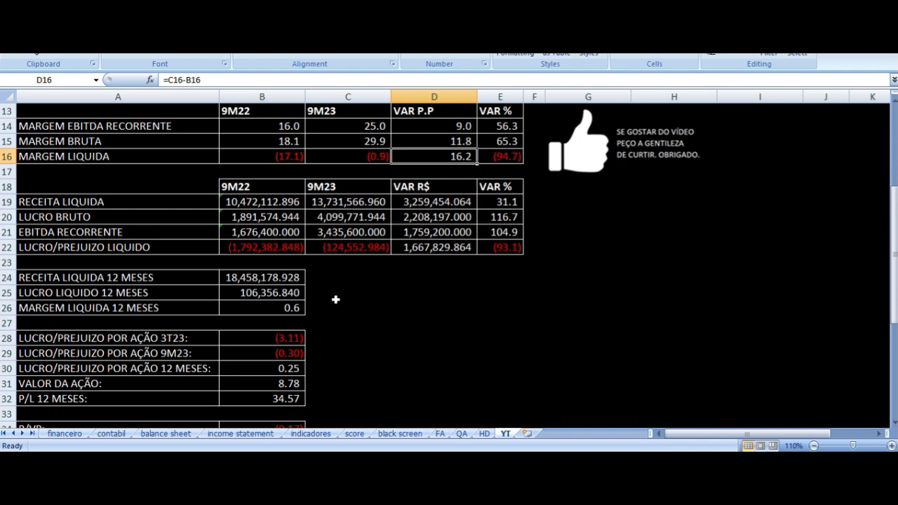
key(Left)
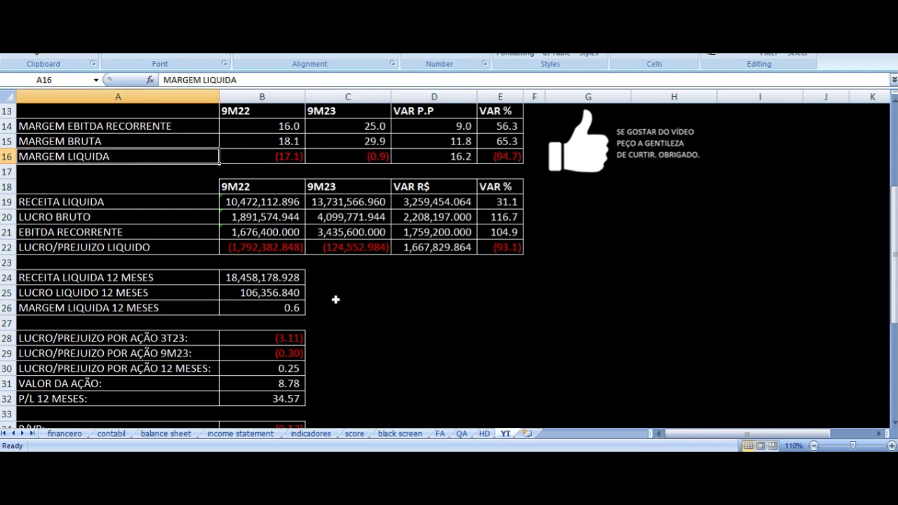
- Review the 9M22 and 9M23 results table, starting from the net revenue row
key(Down)
key(Down)
key(Down)
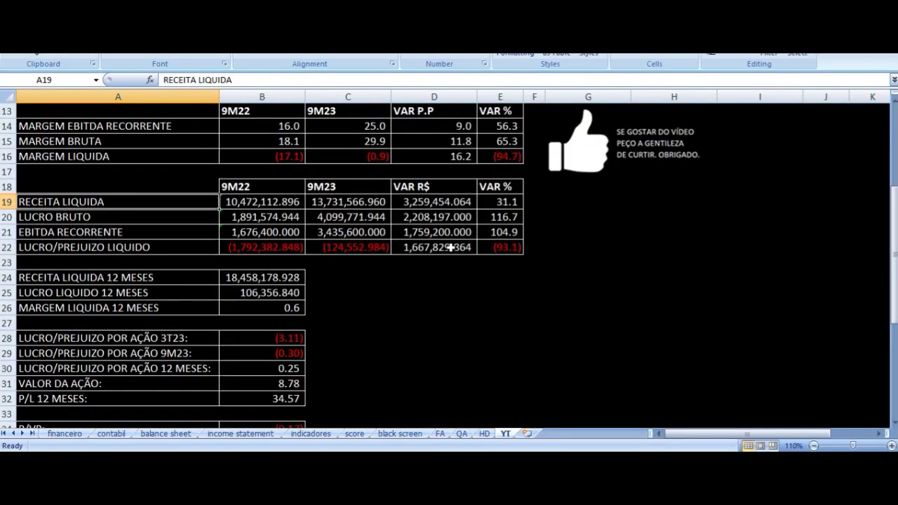
- Check the 12-month net revenue below the nine-month results
key(Down)
key(Down)
key(Down)
key(Down)
key(Down)
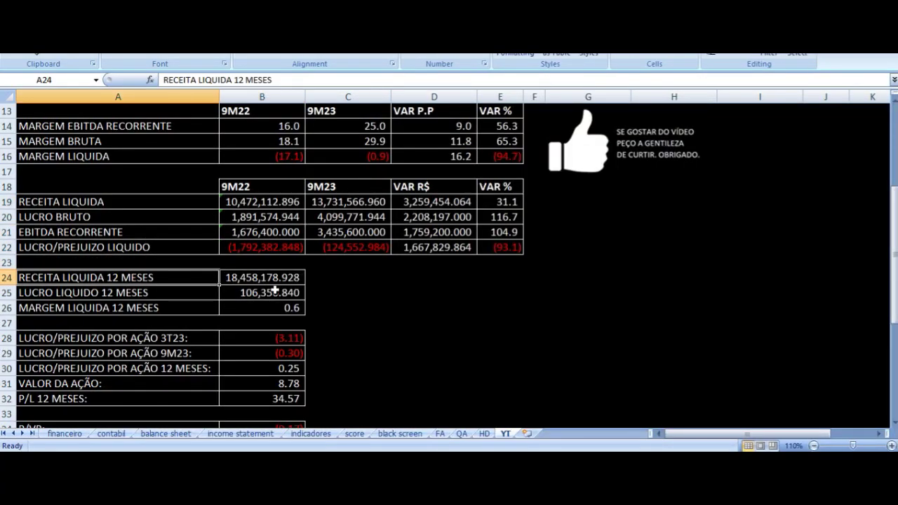
key(Right)
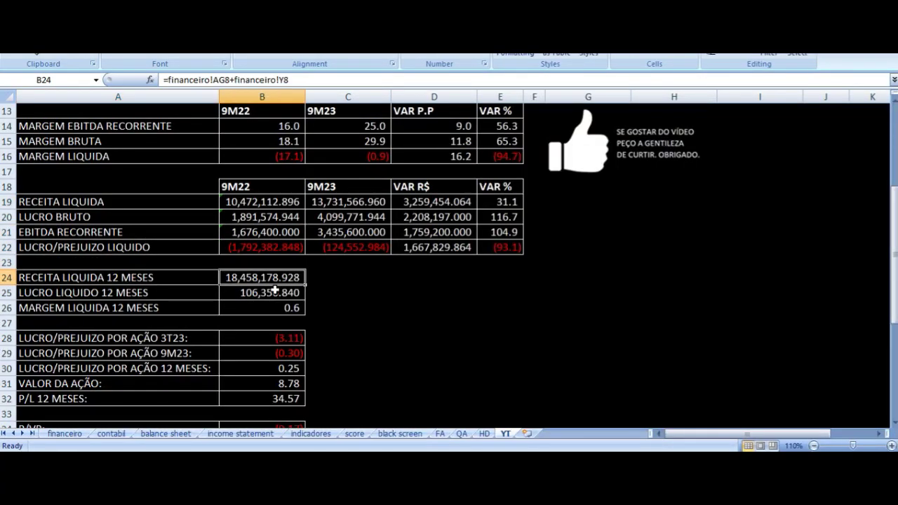
- Check the 12-month net profit and the 12-month net margin
key(Left)
key(Down)
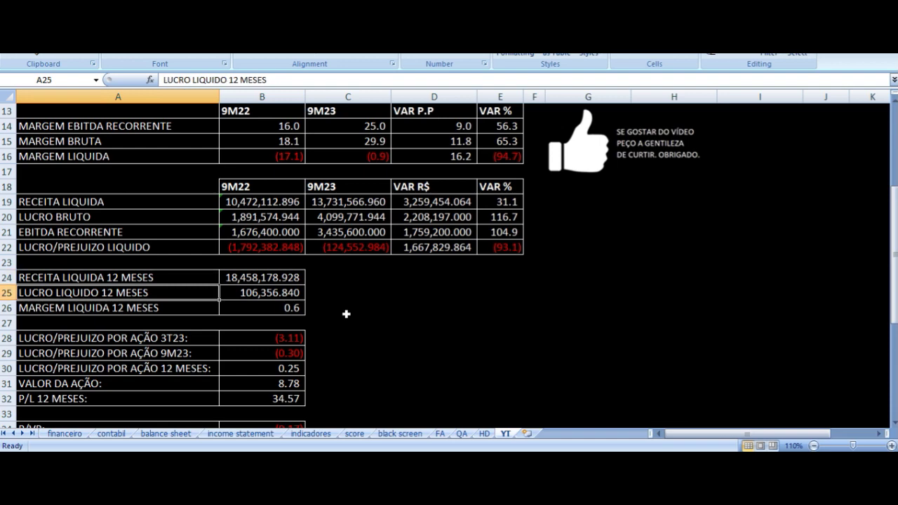
key(Right)
key(Left)
key(Down)
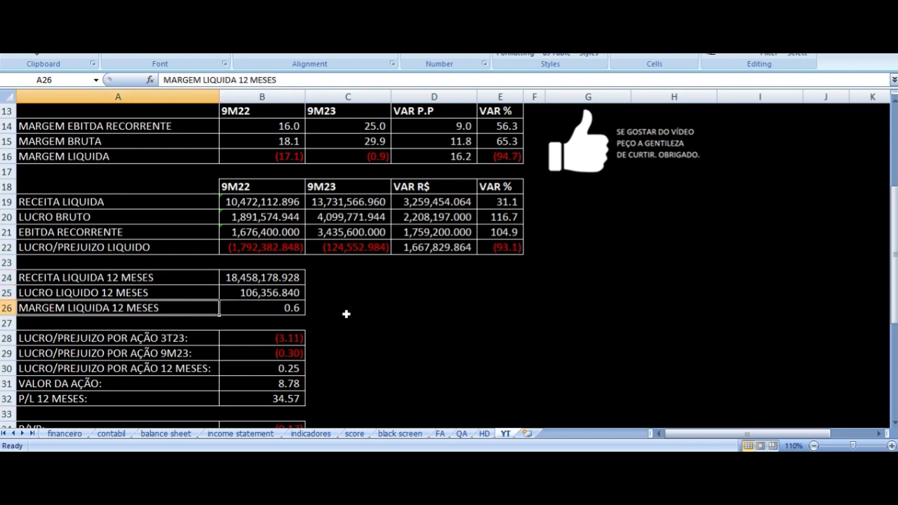
key(Right)
- Review the profit or loss per share for 3T23, 9M23 and 12 months
key(Down)
key(Down)
key(Left)
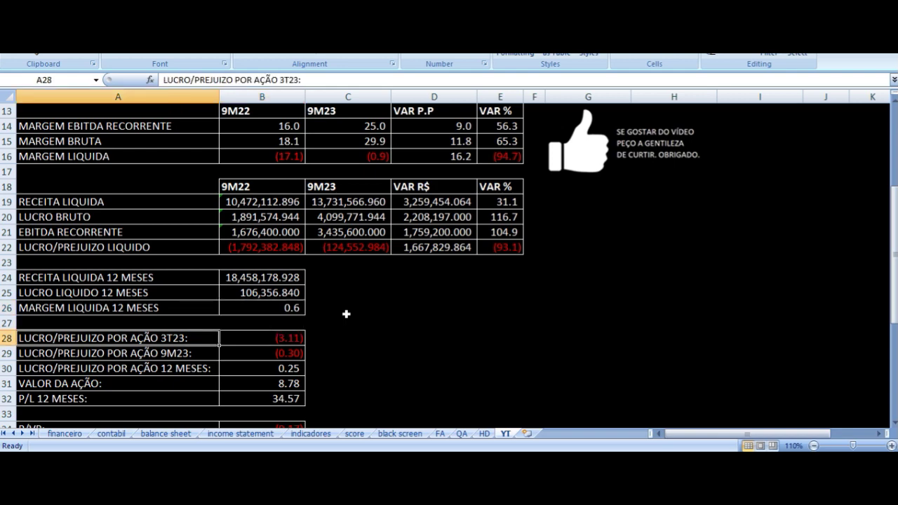
key(Right)
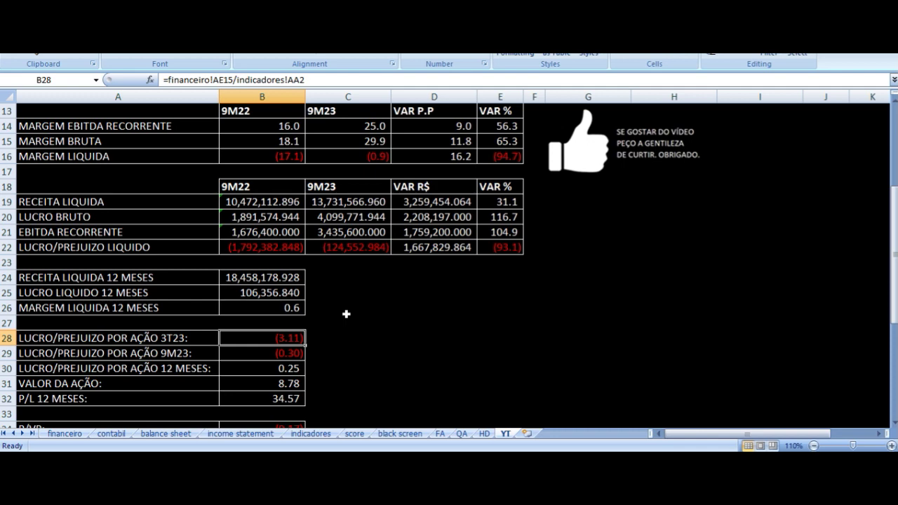
key(Down)
key(Left)
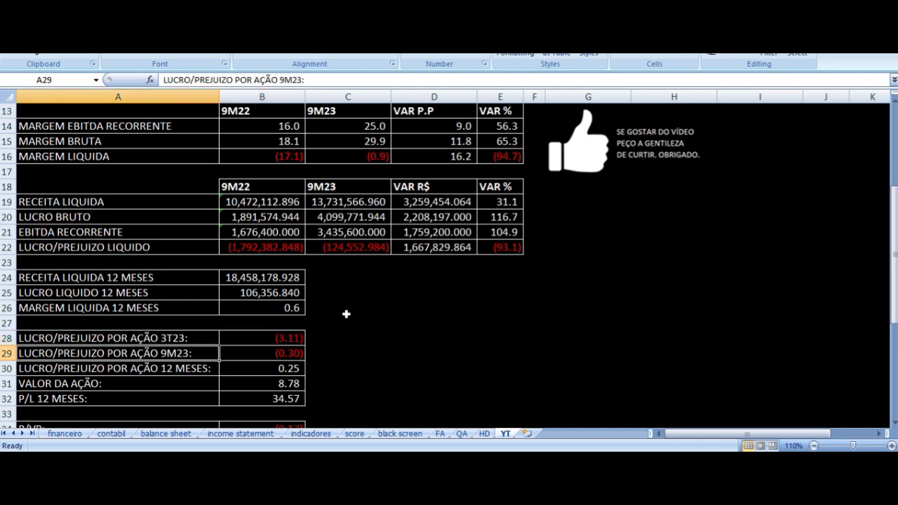
key(Right)
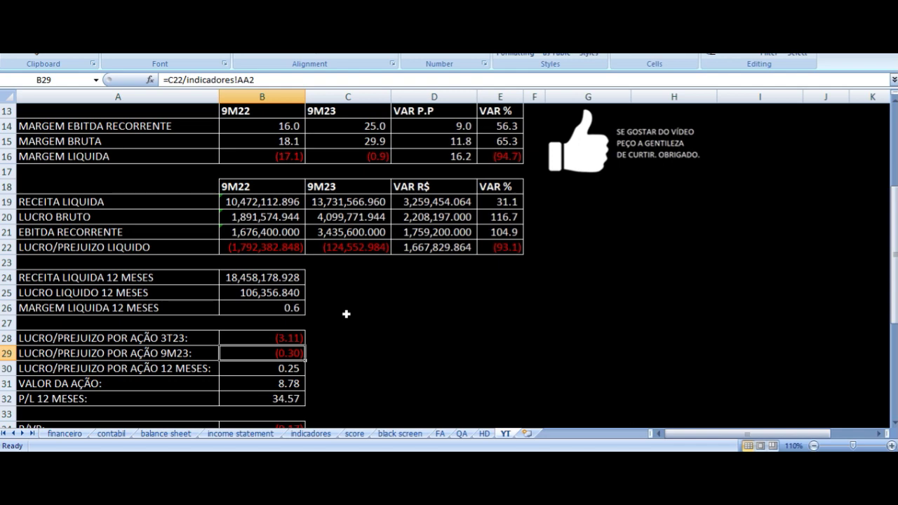
key(Down)
key(Left)
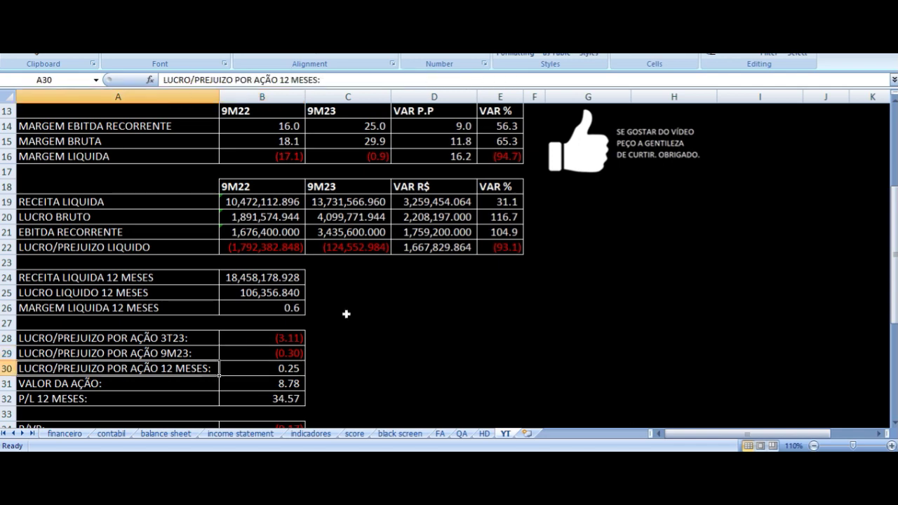
key(Right)
- Check the share price and the 12-month P/L ratio
key(Left)
key(Down)
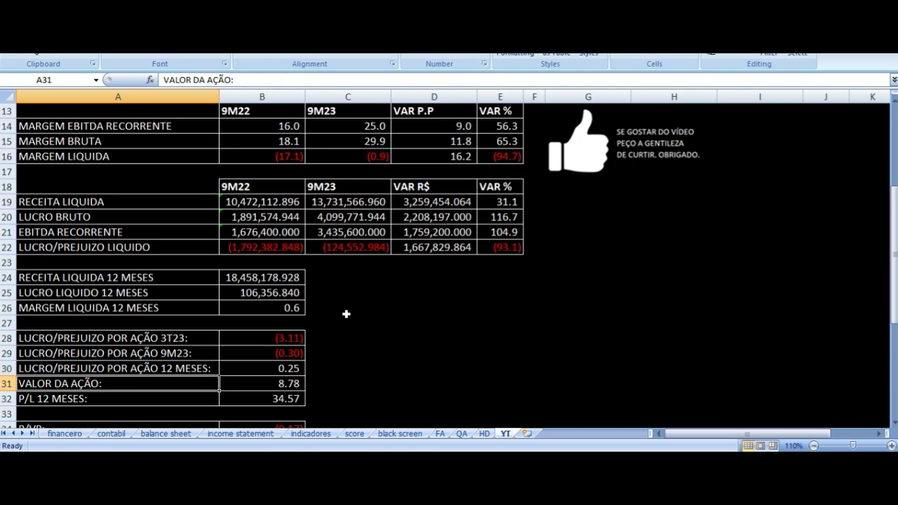
key(Right)
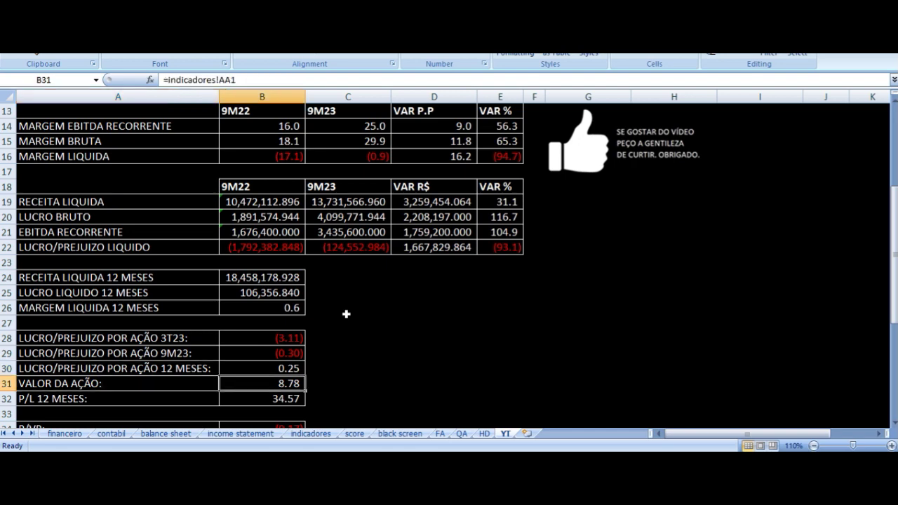
key(Down)
key(Left)
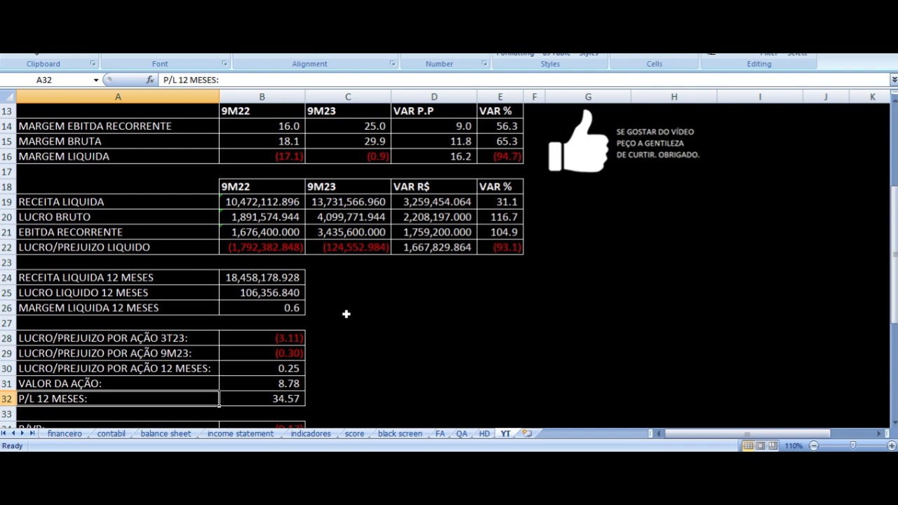
key(Right)
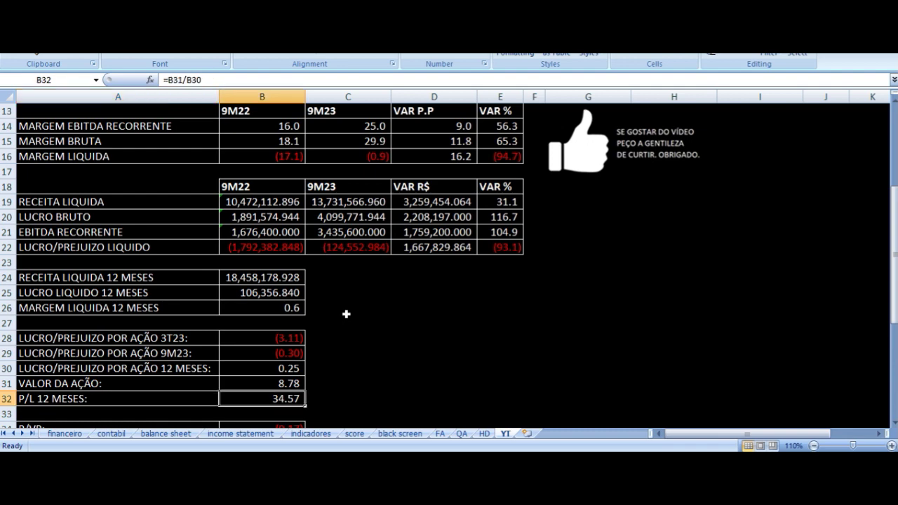
- Review the P/VP ratio and the book value per share (VPA) below the P/L row
scroll(367, 301, down, 3)
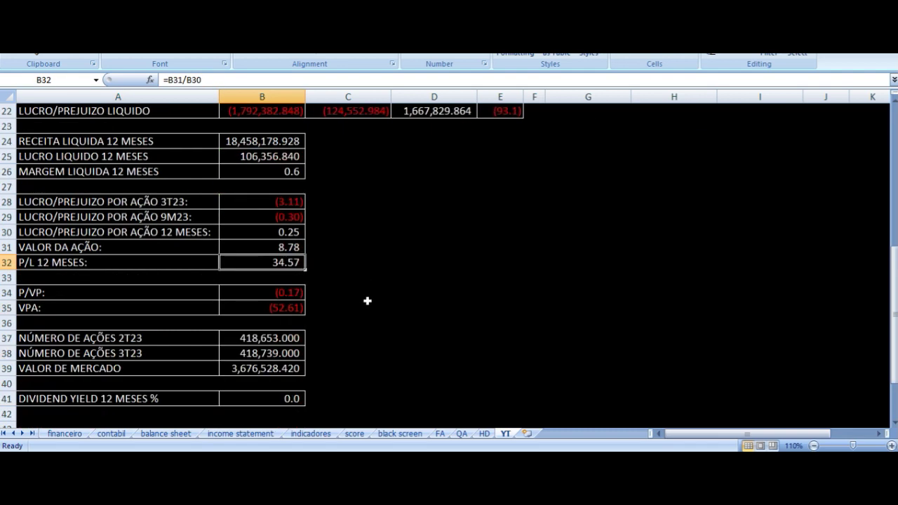
scroll(367, 301, down, 2)
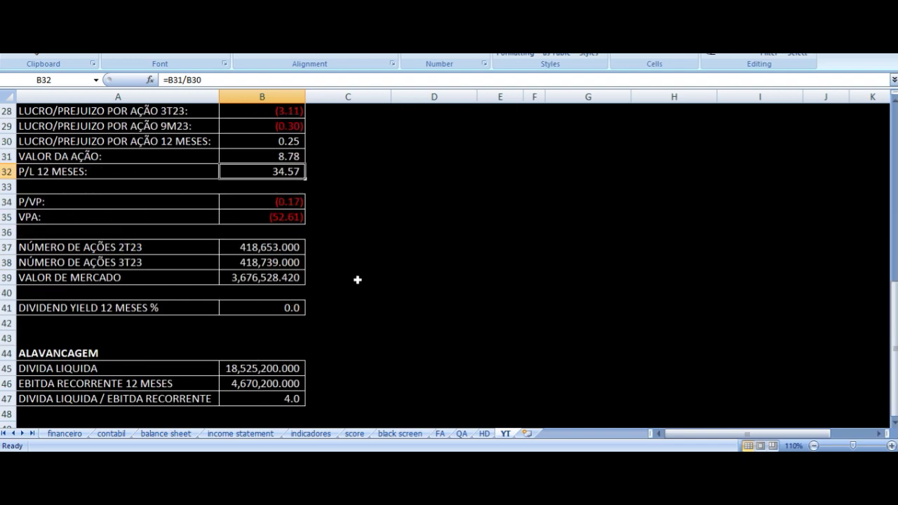
key(Left)
key(Down)
key(Down)
key(Right)
key(Left)
key(Down)
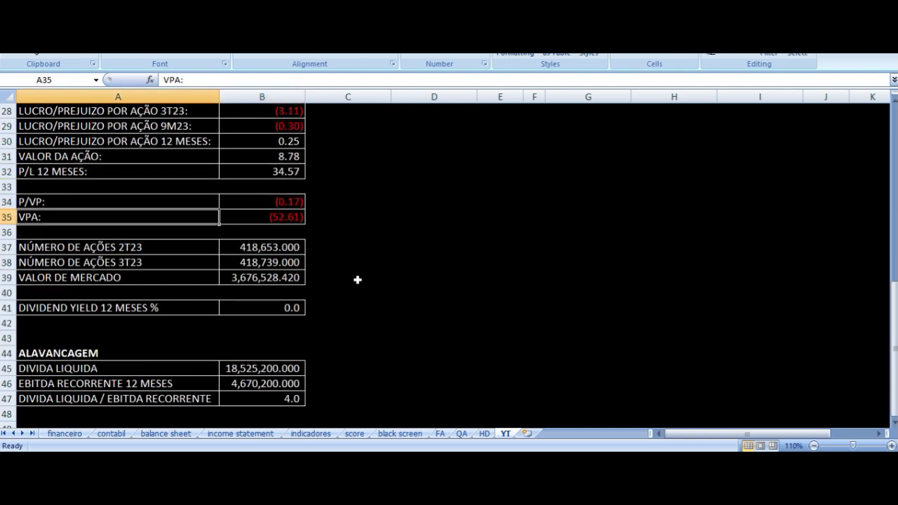
key(Right)
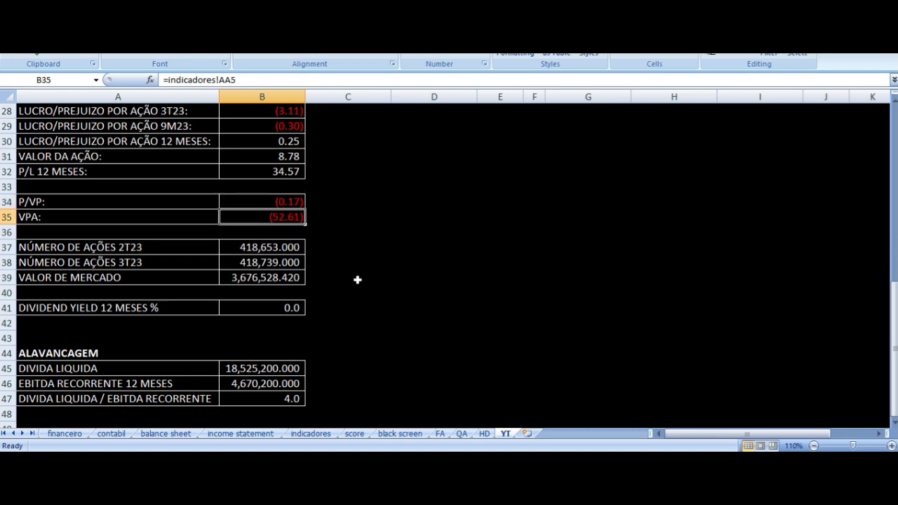
key(Left)
key(Right)
- Compare the number of shares in 2T23 and 3T23, and check the market value
key(Down)
key(Down)
key(Left)
key(Right)
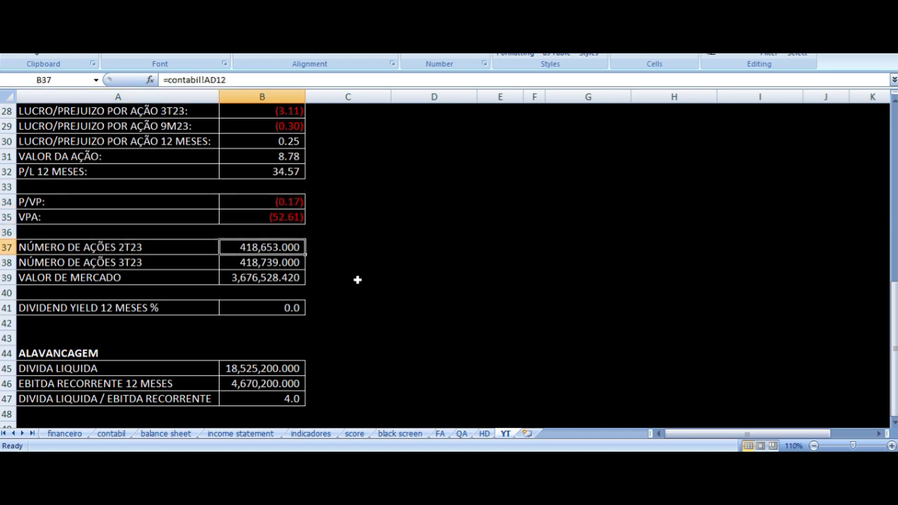
key(Left)
key(Down)
key(Right)
key(Down)
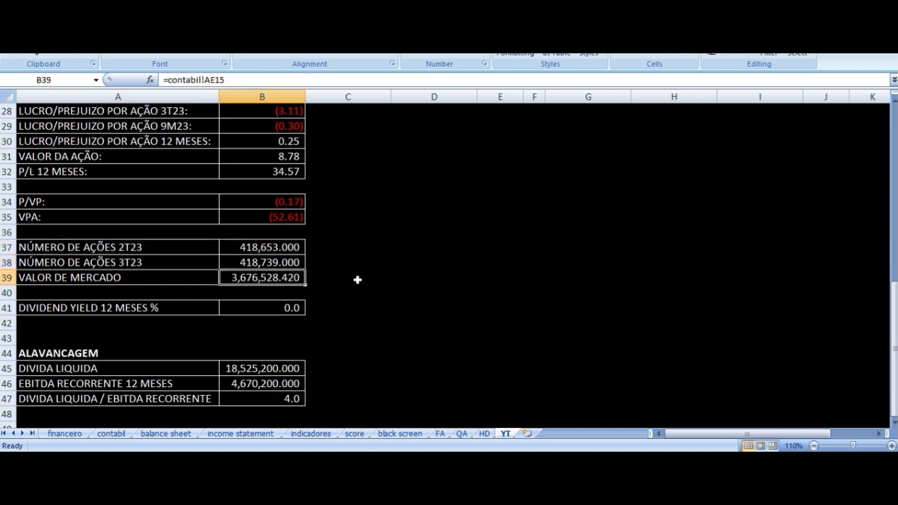
- Check the 12-month dividend yield percentage
key(Down)
key(Down)
key(Left)
key(Right)
- Examine the net debt figure in the ALAVANCAGEM section
key(Left)
key(Down)
key(Down)
key(Down)
key(Down)
key(Down)
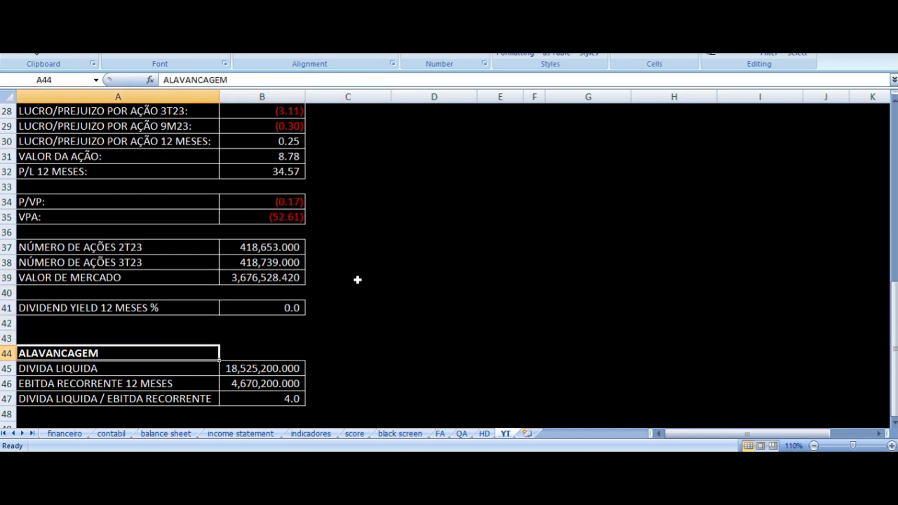
key(Right)
key(Right)
key(Left)
key(Down)
key(Up)
key(Up)
key(Left)
- Check the 12-month recurring EBITDA and the net debt to recurring EBITDA ratio, and return to the top of the sheet
key(Down)
key(Right)
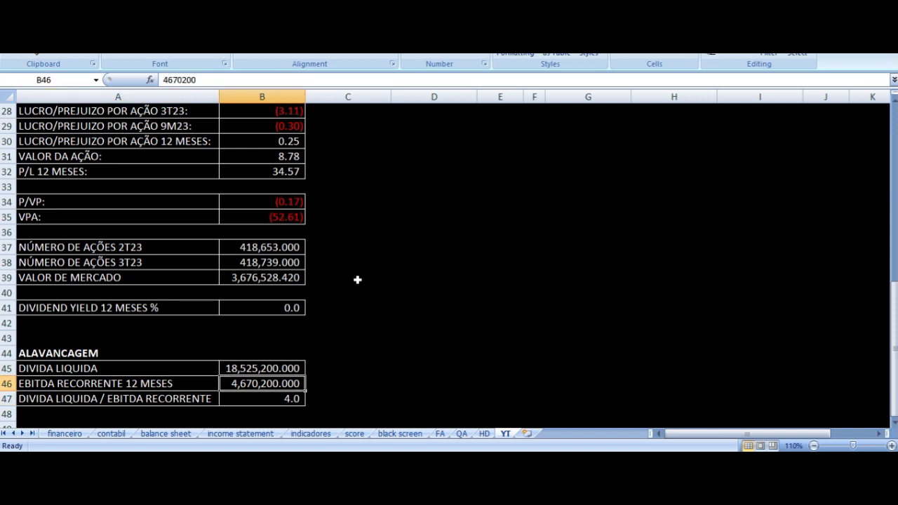
key(Down)
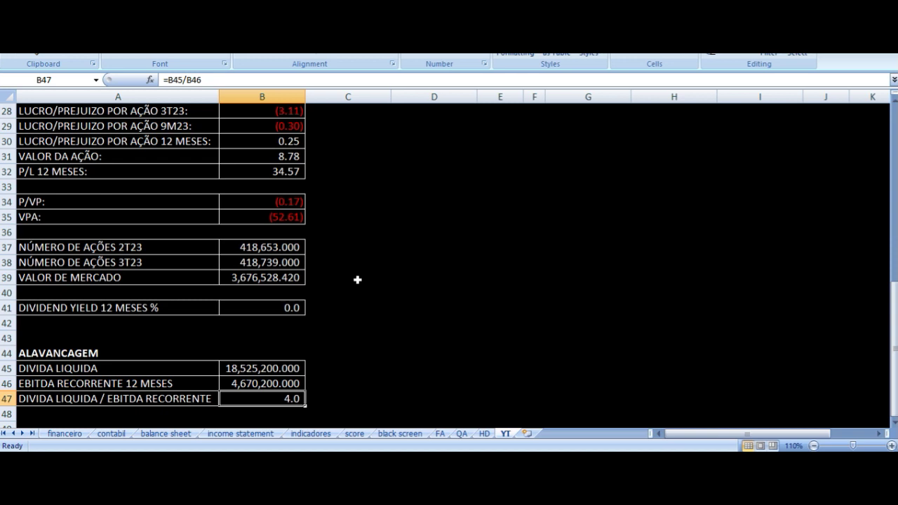
key(Left)
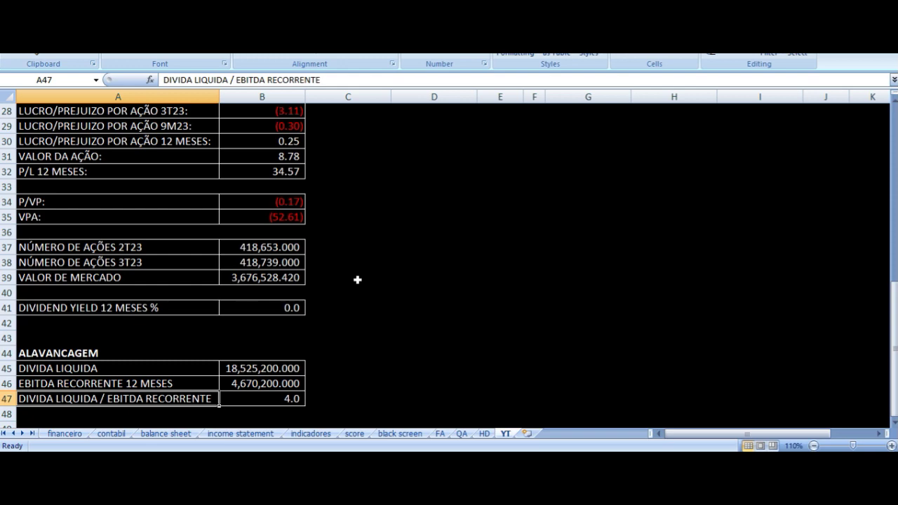
scroll(357, 279, up, 9)
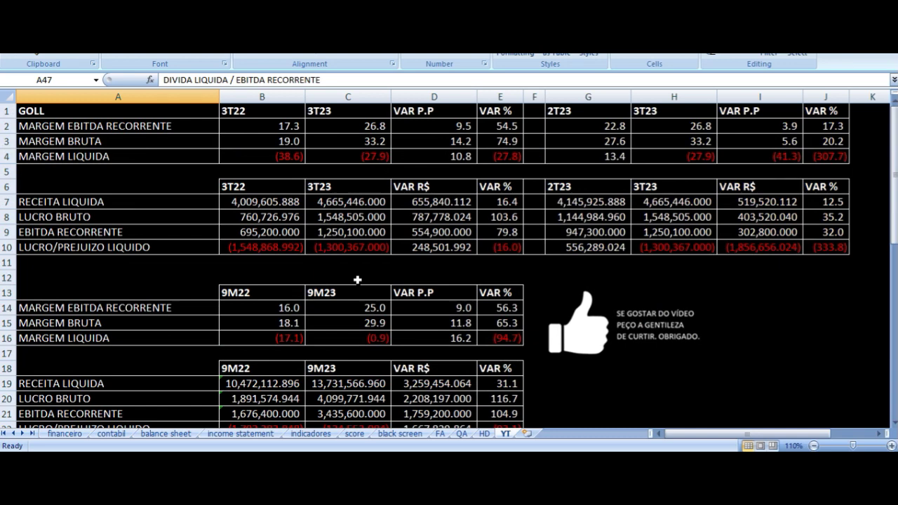